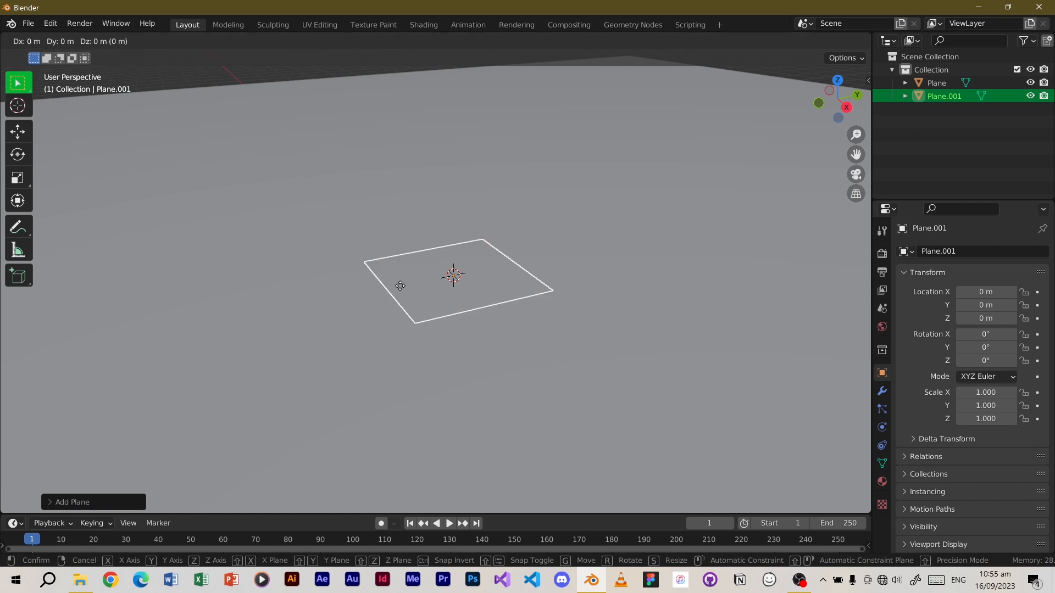
Step: Raise the new plane about 0.25 m above the ground and subdivide its mesh with 10 cuts
left_click(401, 273)
scroll(454, 272, "up", 3)
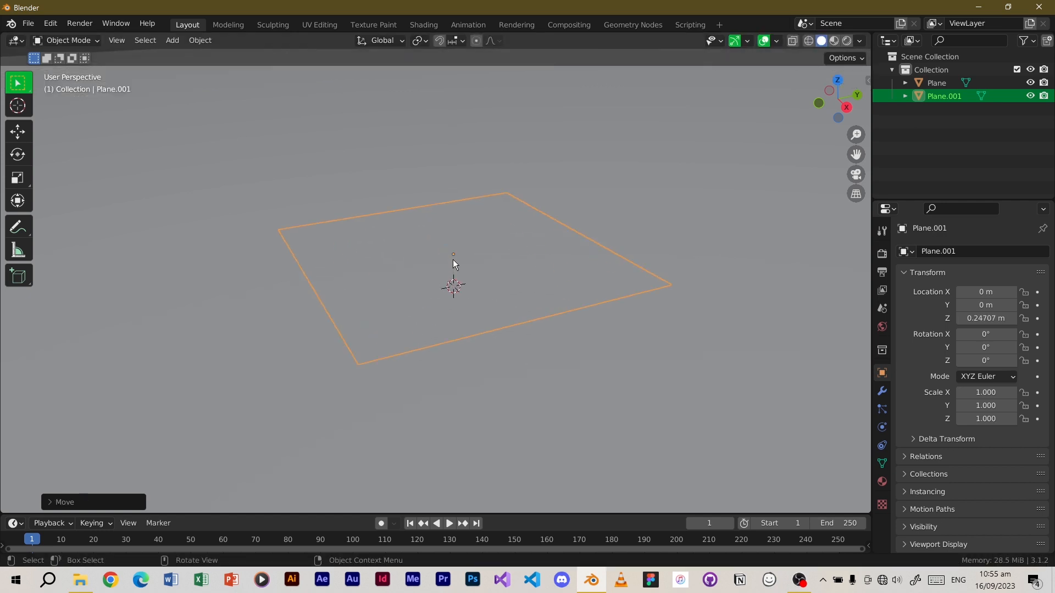
key("Tab")
right_click(483, 267)
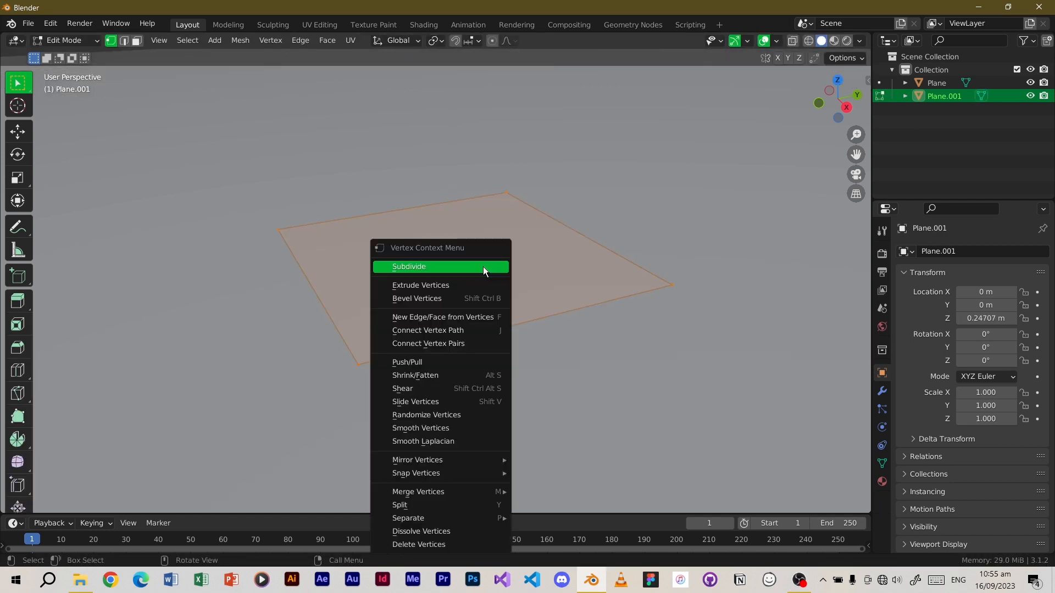
left_click(483, 269)
left_click(72, 502)
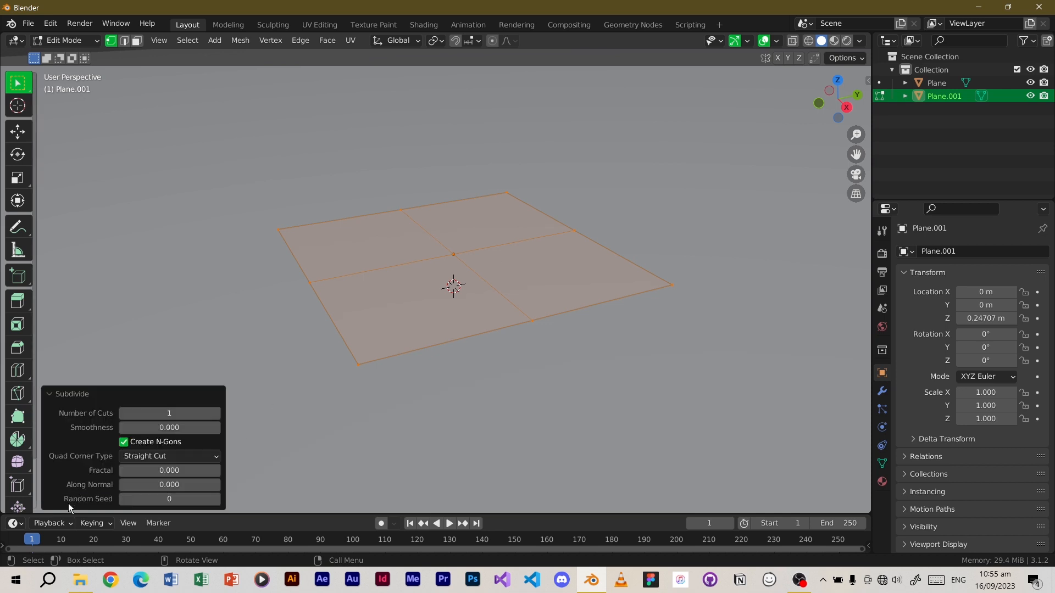
left_click(190, 412)
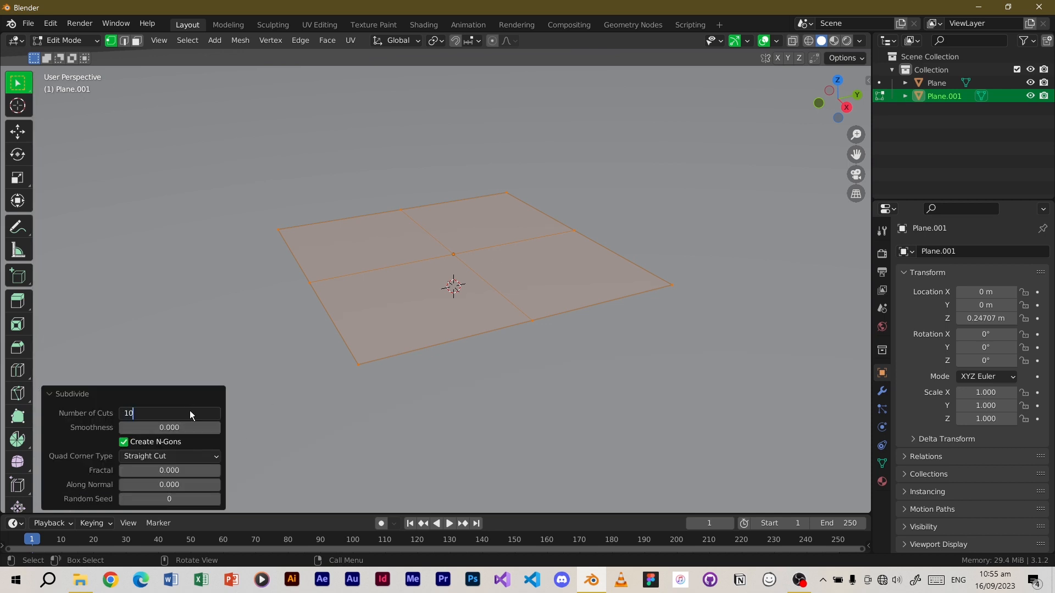
key("Return")
scroll(406, 299, "up", 3)
Step: Extrude the whole subdivided grid slightly upward into a thin slab and clear the selection
key("a")
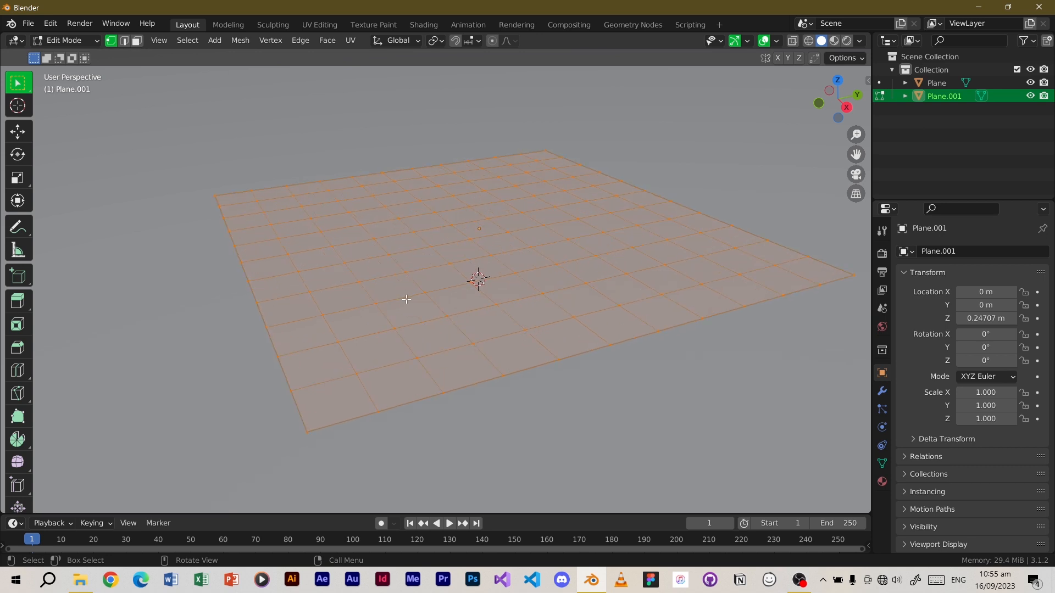
key("g")
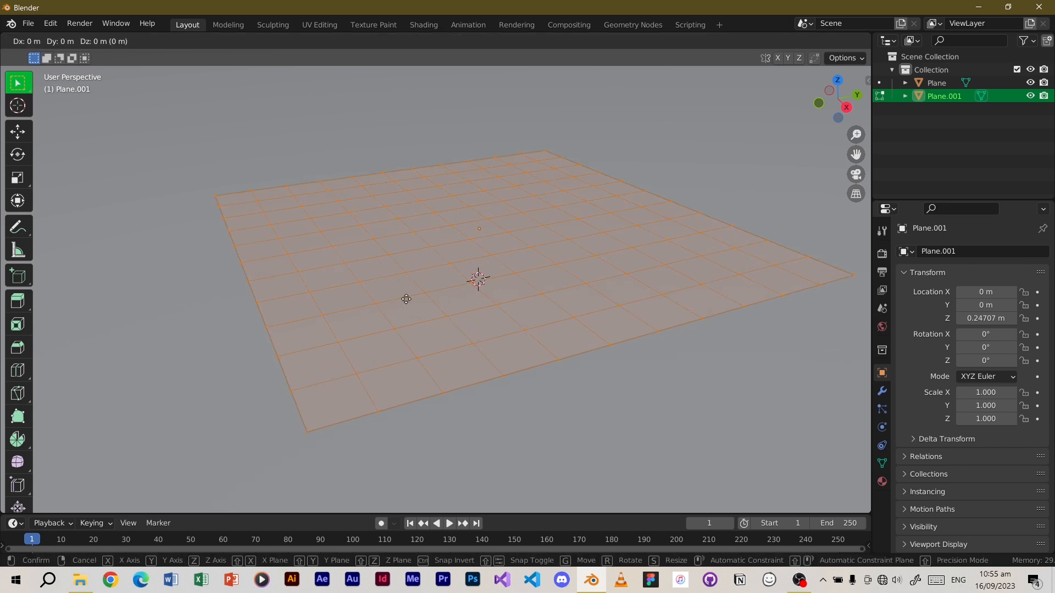
key("z")
key("z")
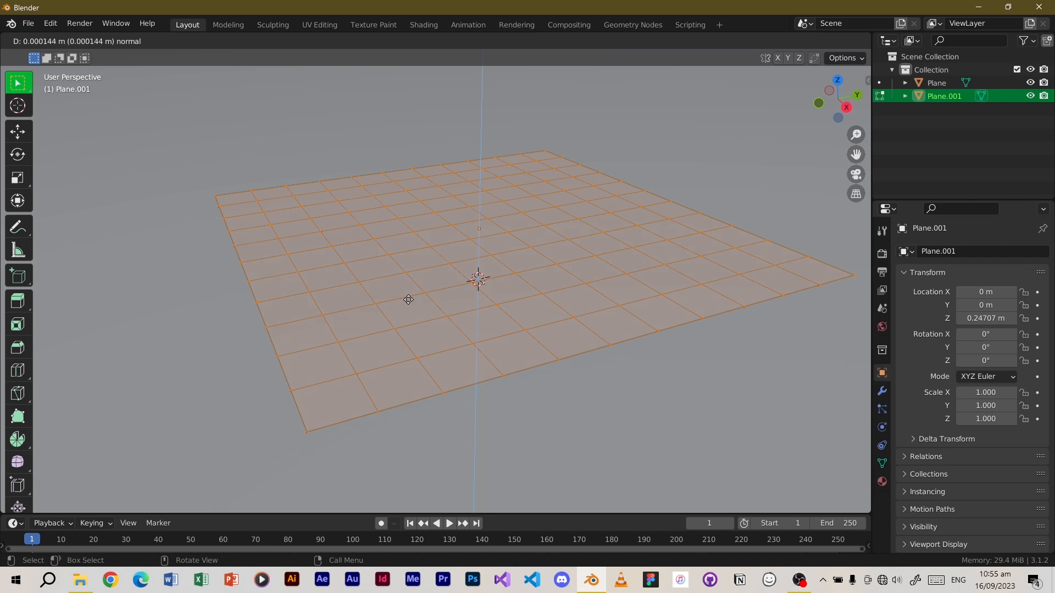
left_click(410, 295)
key("alt+a")
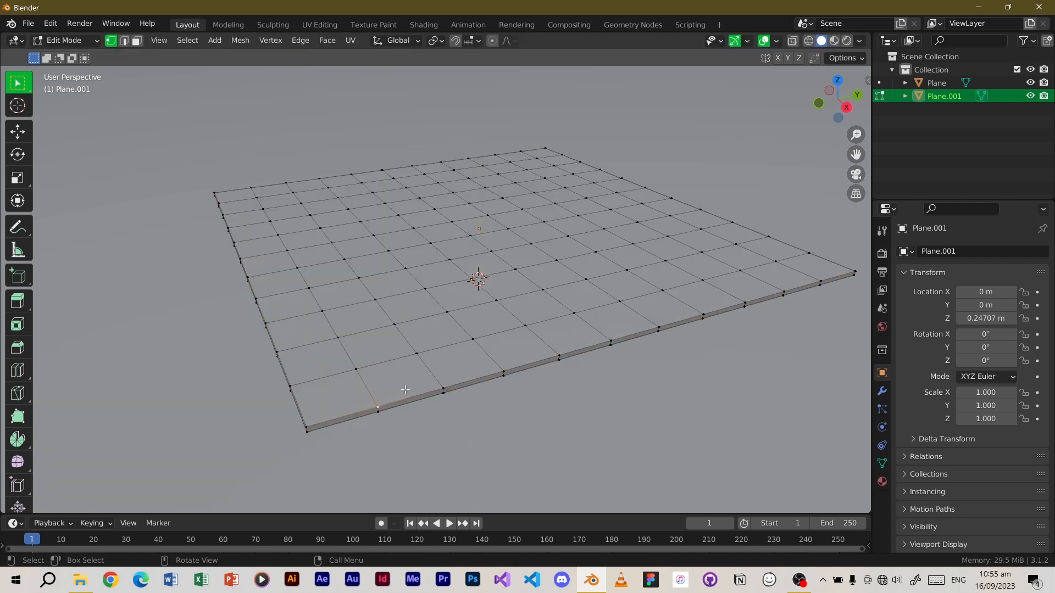
Step: Select the slab's sharp edges so its entire outer rim is selected
left_click(237, 41)
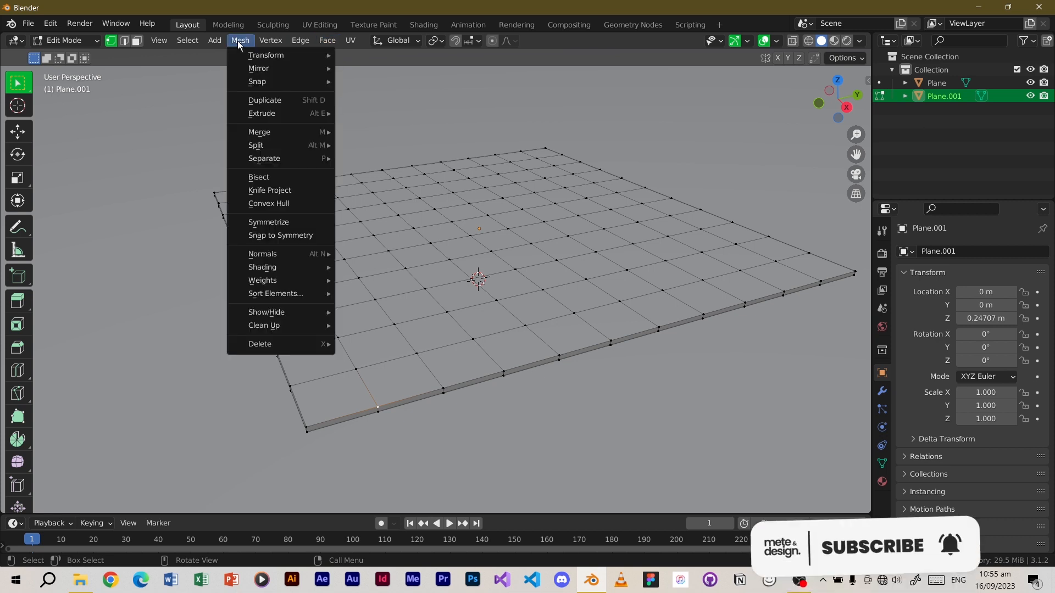
mouse_move(197, 48)
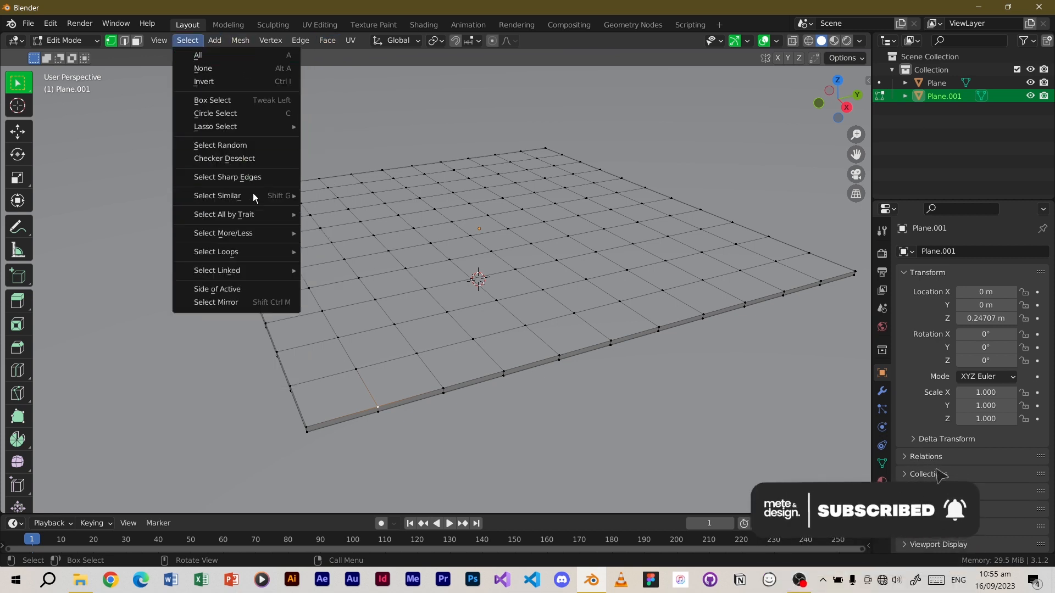
mouse_move(277, 196)
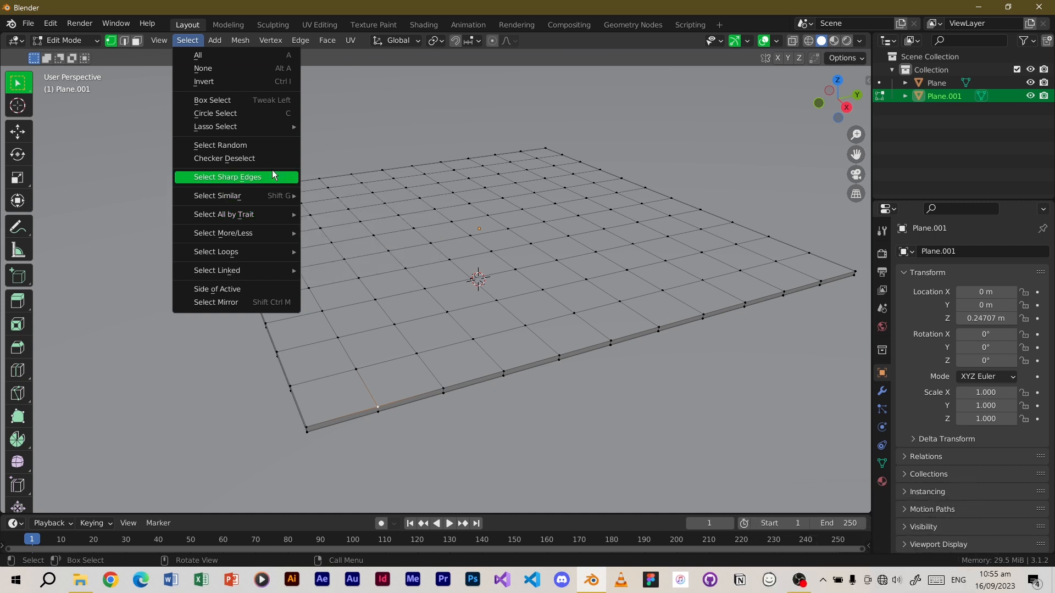
left_click(278, 176)
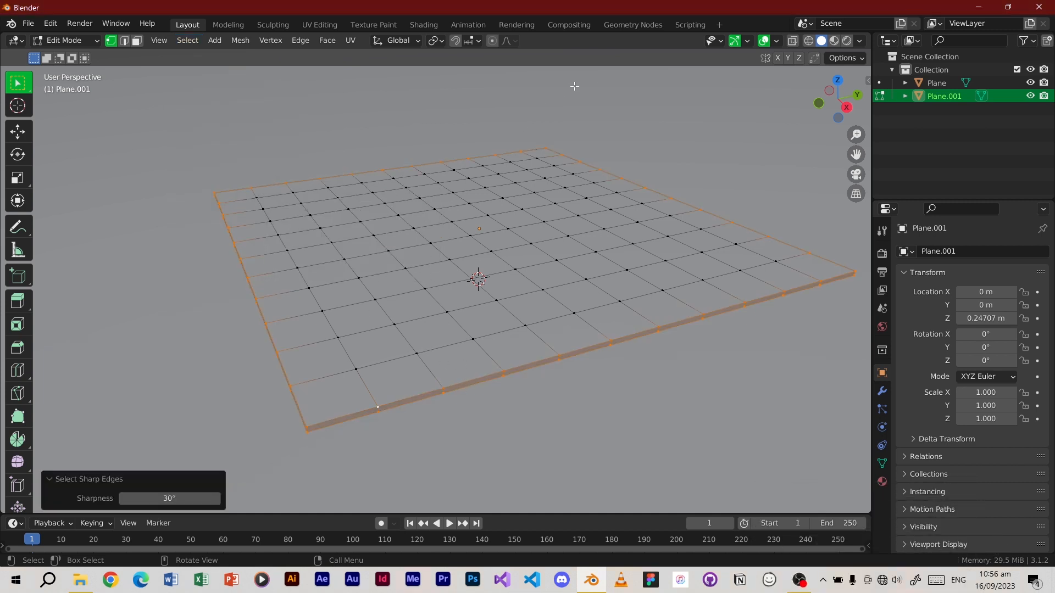
Step: Enable auto-merging of vertices, scale the selected rim to 0 along Z, and clear the selection
left_click(816, 61)
key("s")
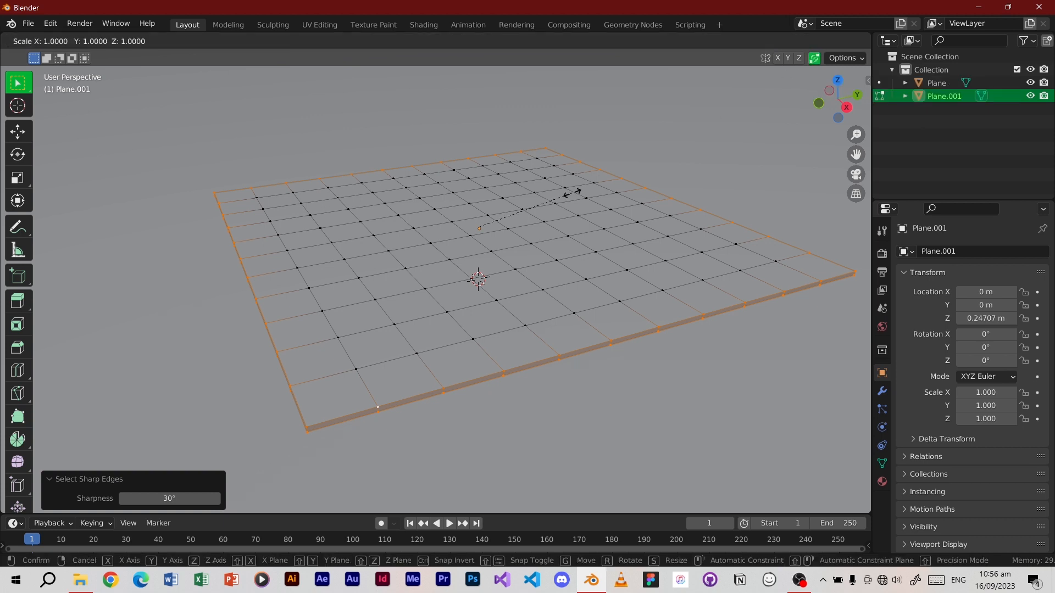
type("z")
type("0")
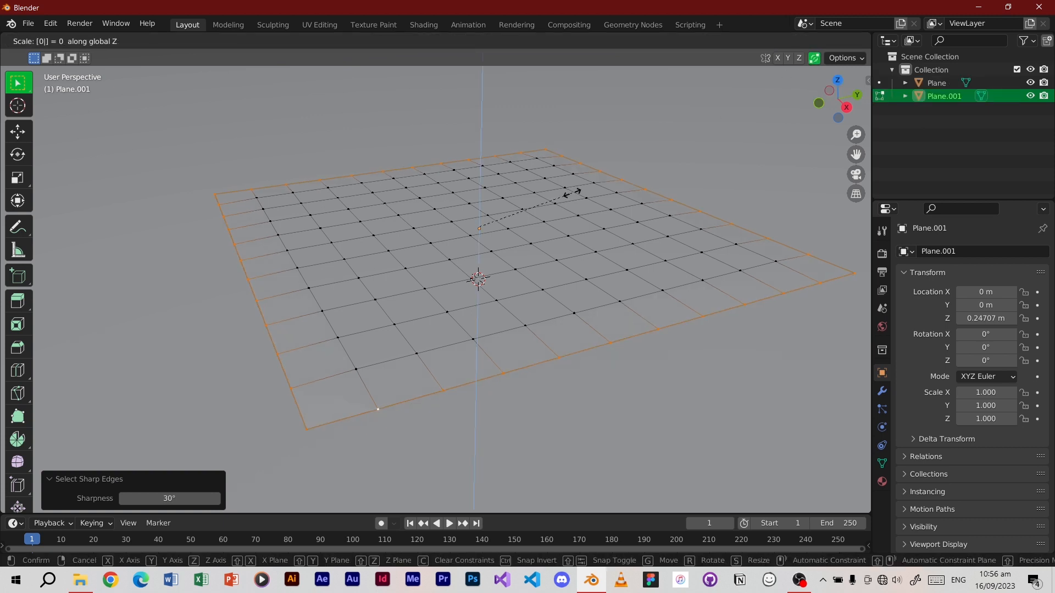
key("Return")
key("alt+a")
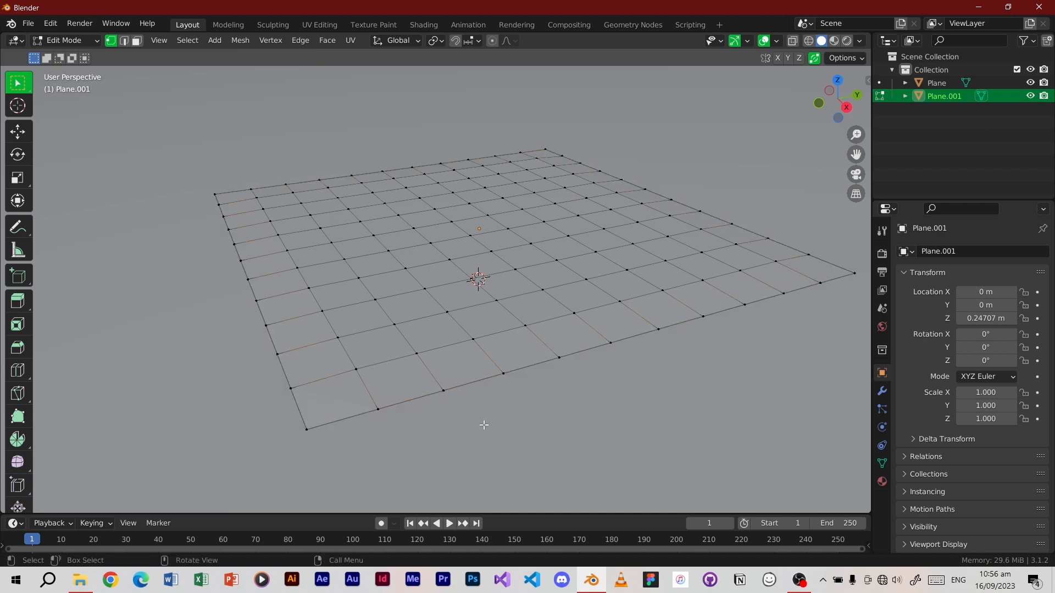
Step: Try moving a vertex on the front edge to check the merged rim, and undo the move
key("b")
left_click_drag(439, 393, 455, 424)
key("g")
left_click(446, 373)
key("ctrl+z")
Step: Return to Object Mode and add Cloth physics to the small plane with 10 quality steps
key("Tab")
scroll(514, 306, "down", 3)
left_click(883, 428)
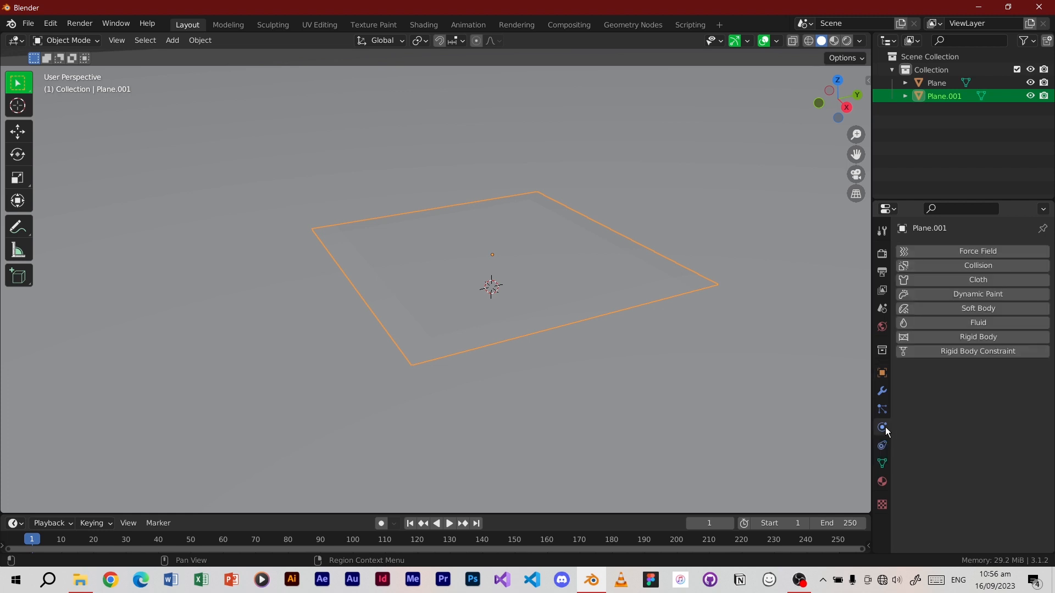
left_click(966, 279)
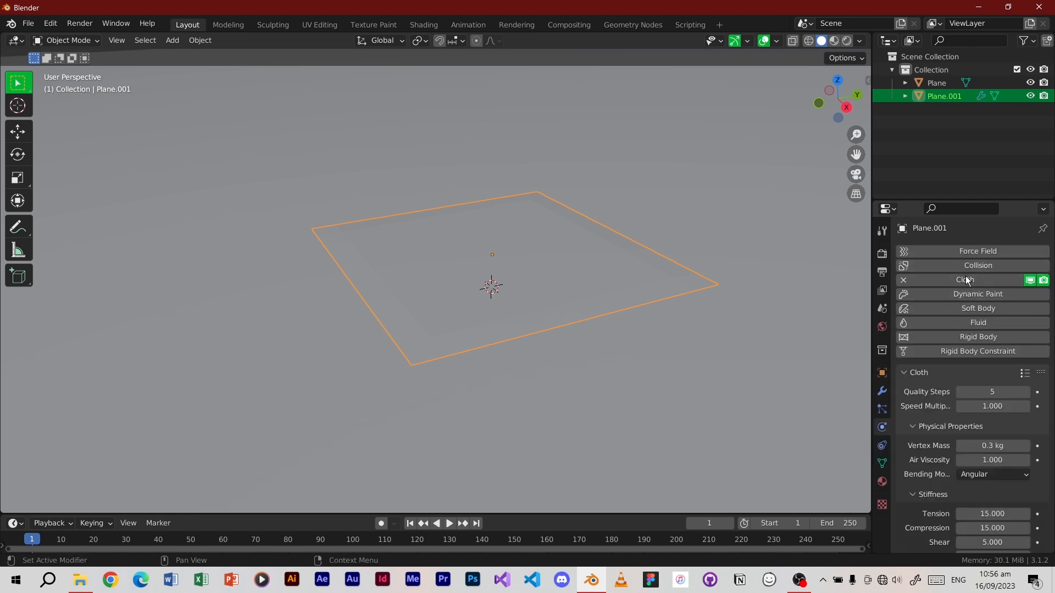
left_click(1002, 387)
type("10")
key("Return")
Step: Enable Pressure in the cloth settings and set it to 20
scroll(994, 418, "down", 1)
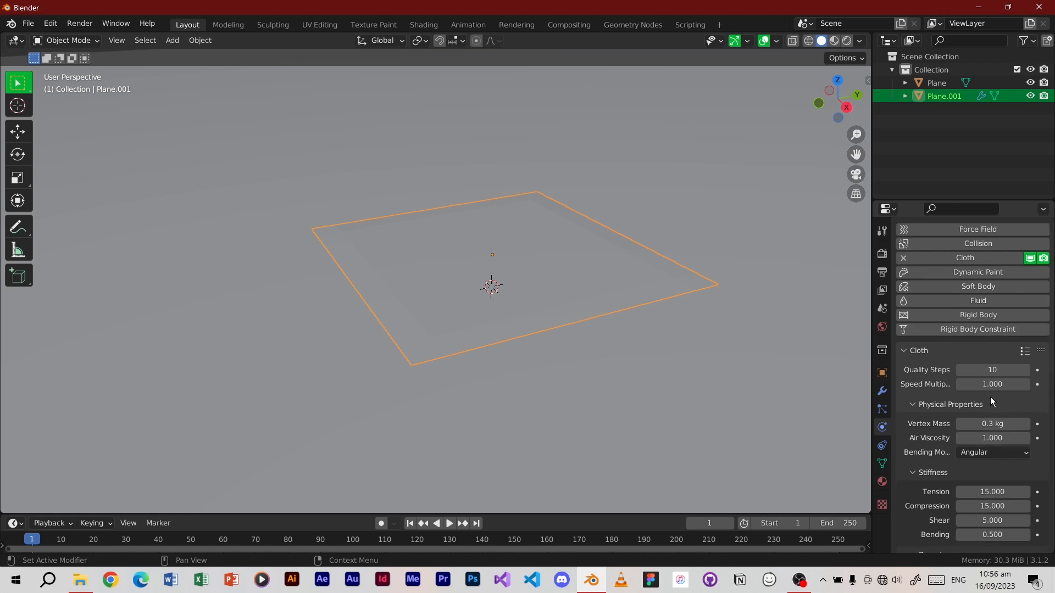
scroll(987, 400, "down", 15)
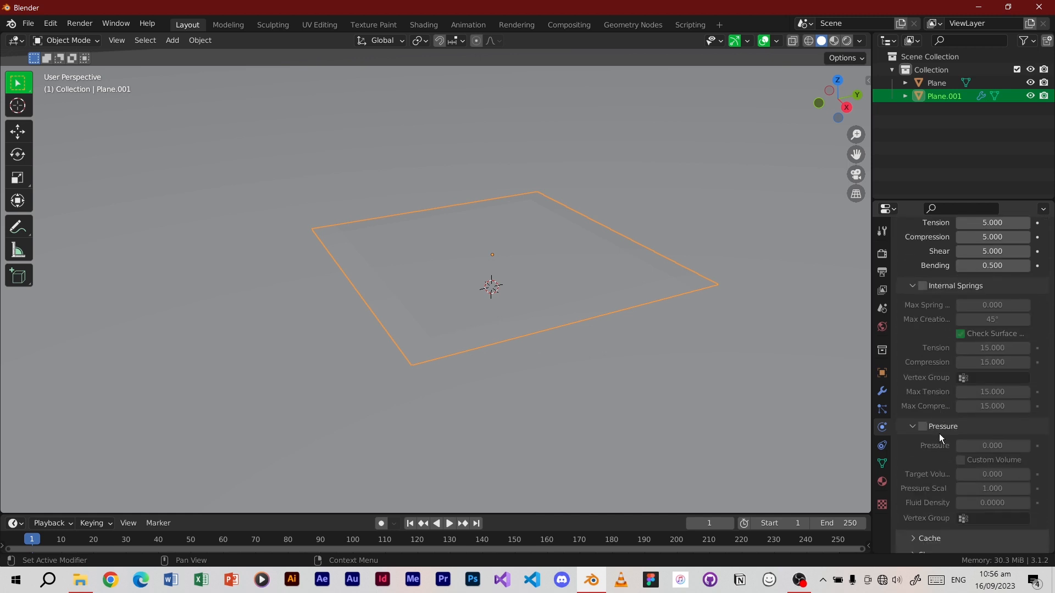
left_click(922, 426)
left_click(1015, 445)
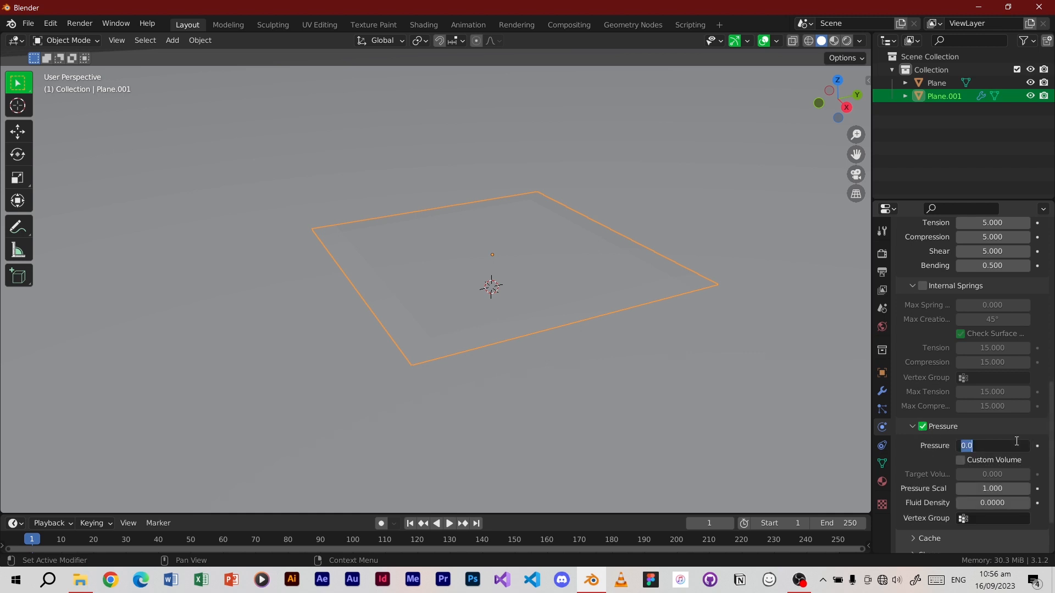
type("2")
key("Return")
Step: Set the cloth's collision quality to 5
scroll(969, 427, "down", 2)
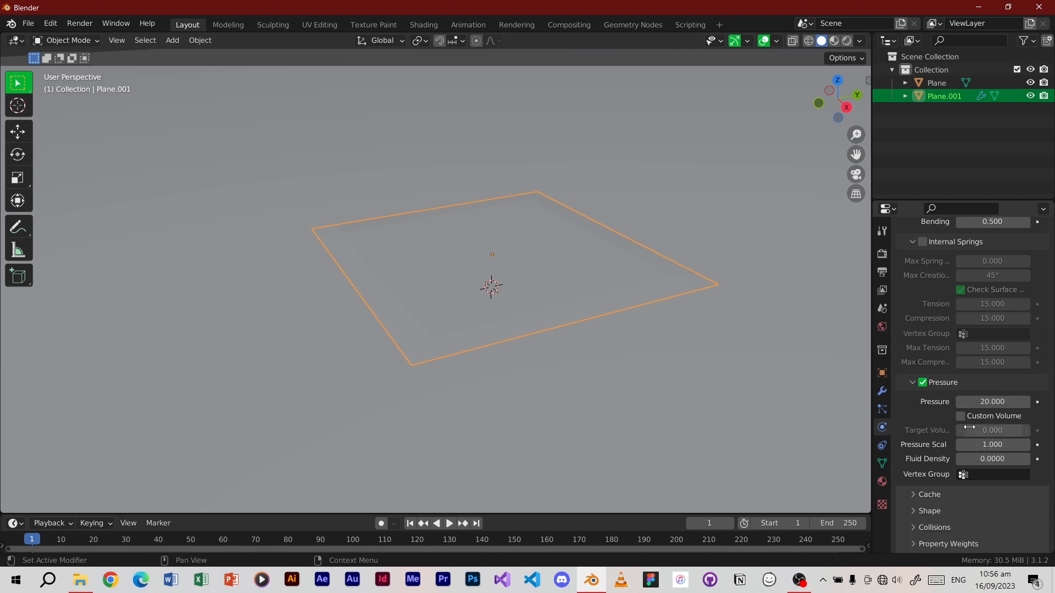
scroll(969, 428, "down", 1)
scroll(959, 381, "up", 1)
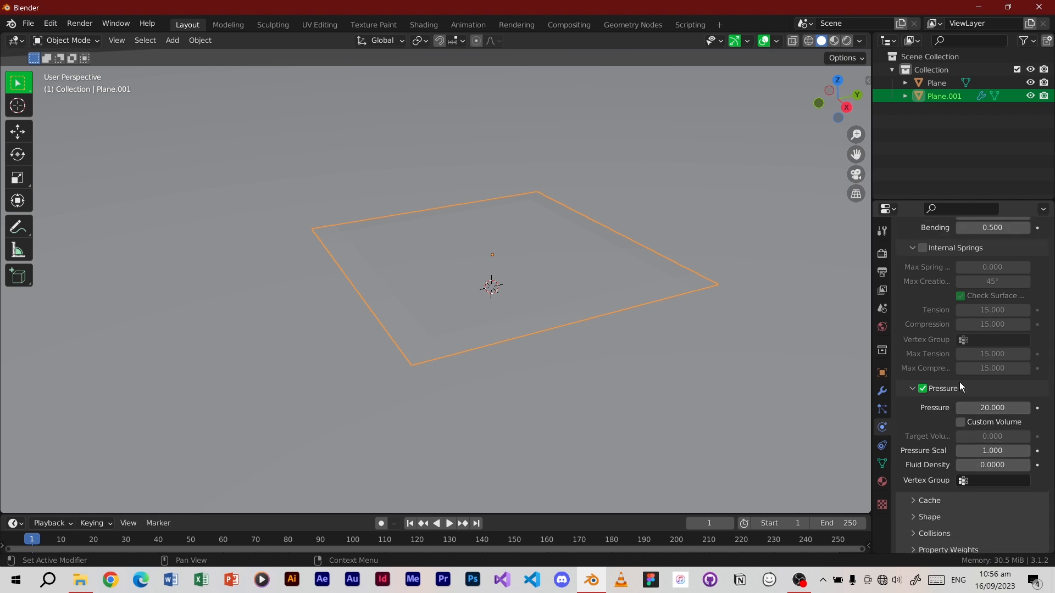
scroll(959, 381, "up", 5)
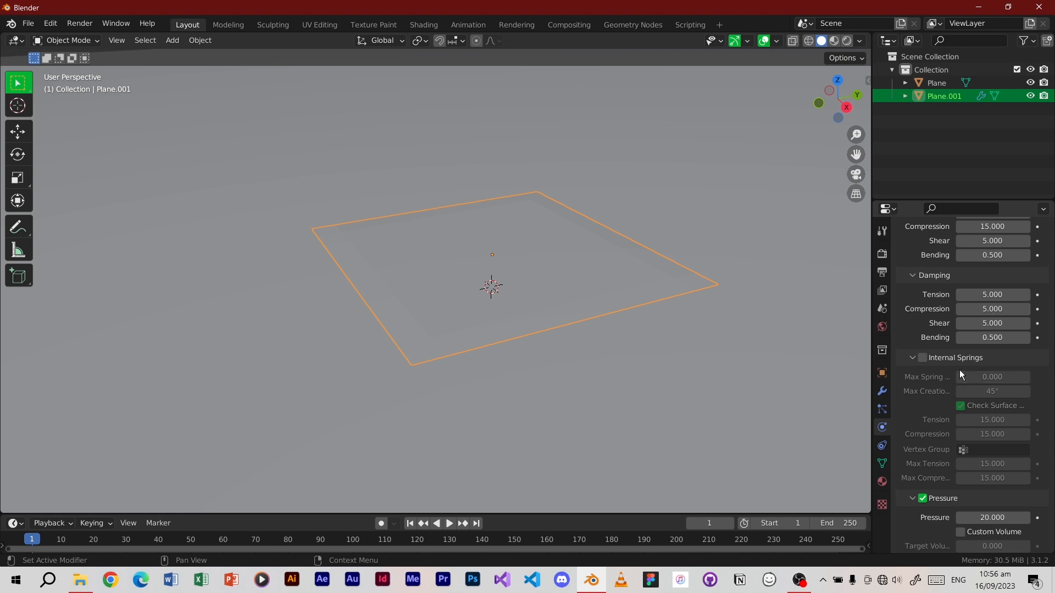
scroll(960, 375, "down", 6)
left_click(941, 512)
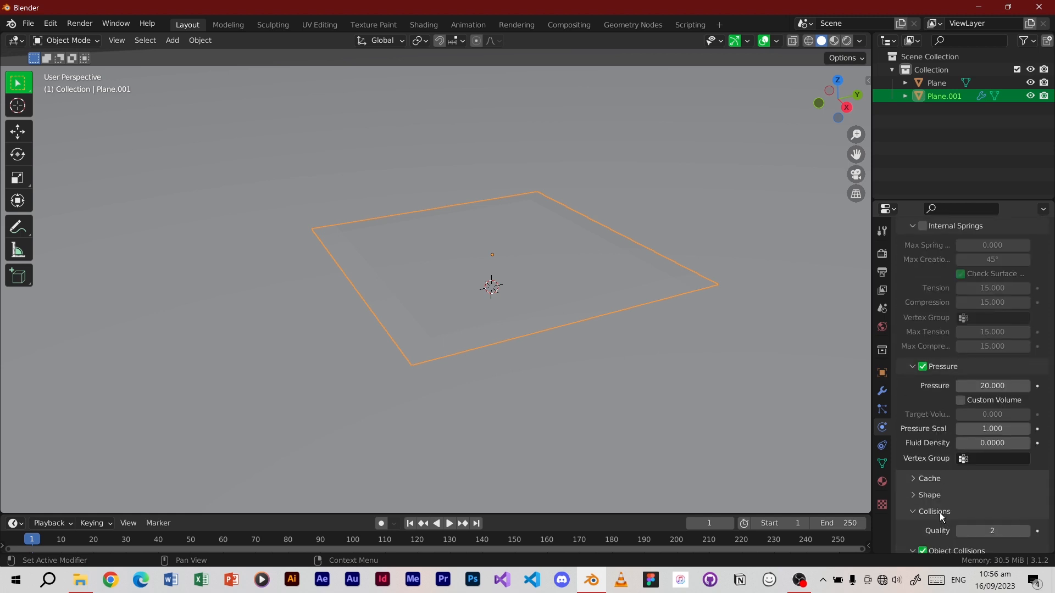
scroll(944, 502, "down", 5)
left_click(996, 420)
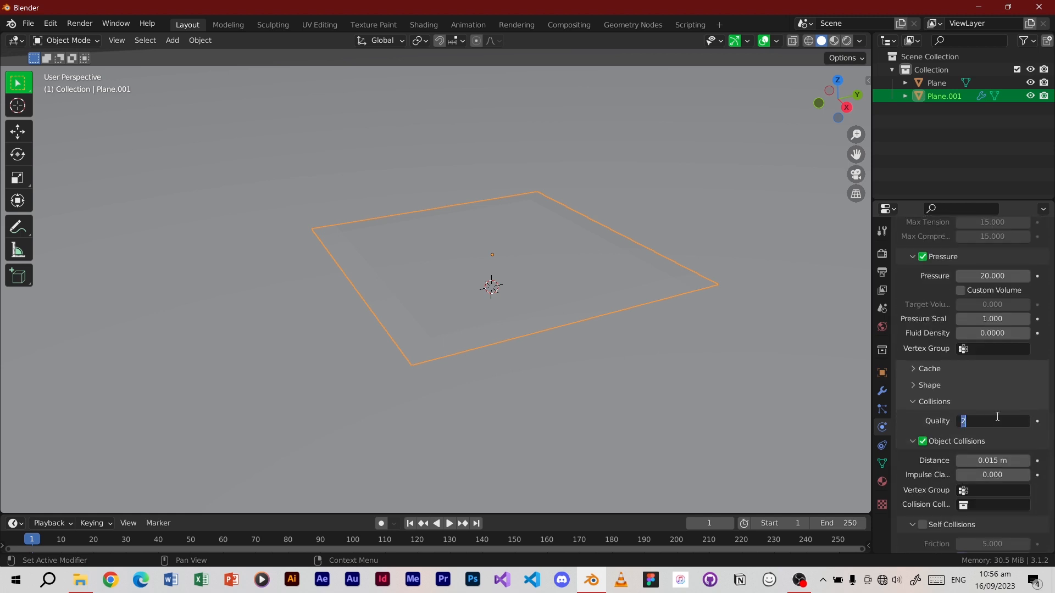
type("5")
key("Return")
Step: Set the cloth's object collision distance to 0.001 m
scroll(998, 421, "down", 2)
left_click(986, 417)
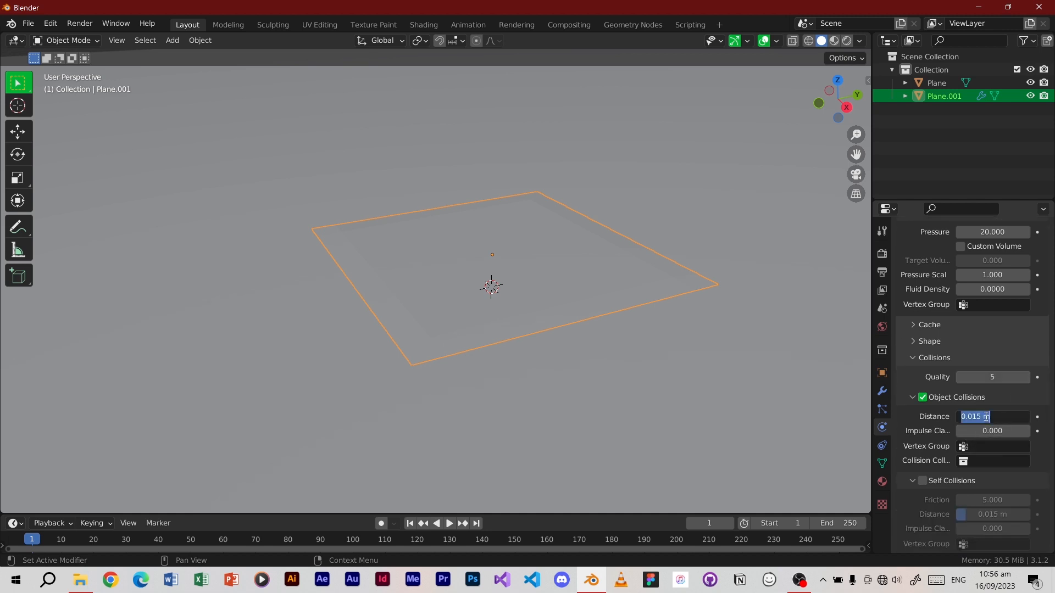
type("0.001")
key("Return")
scroll(982, 454, "down", 2)
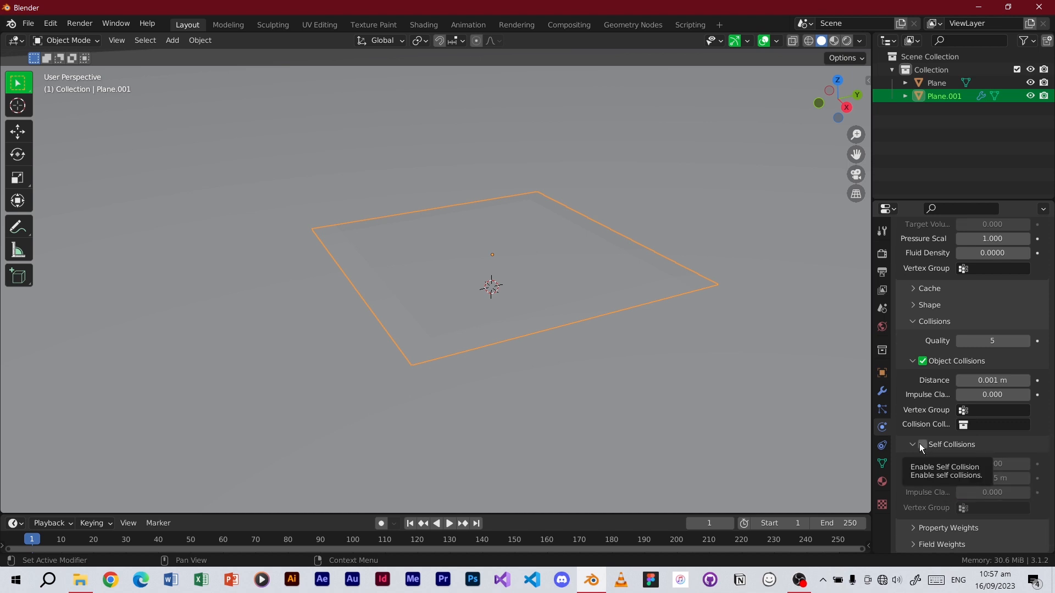
Step: Raise the cloth plane about 0.7 m further above the ground along Z
scroll(962, 418, "up", 20)
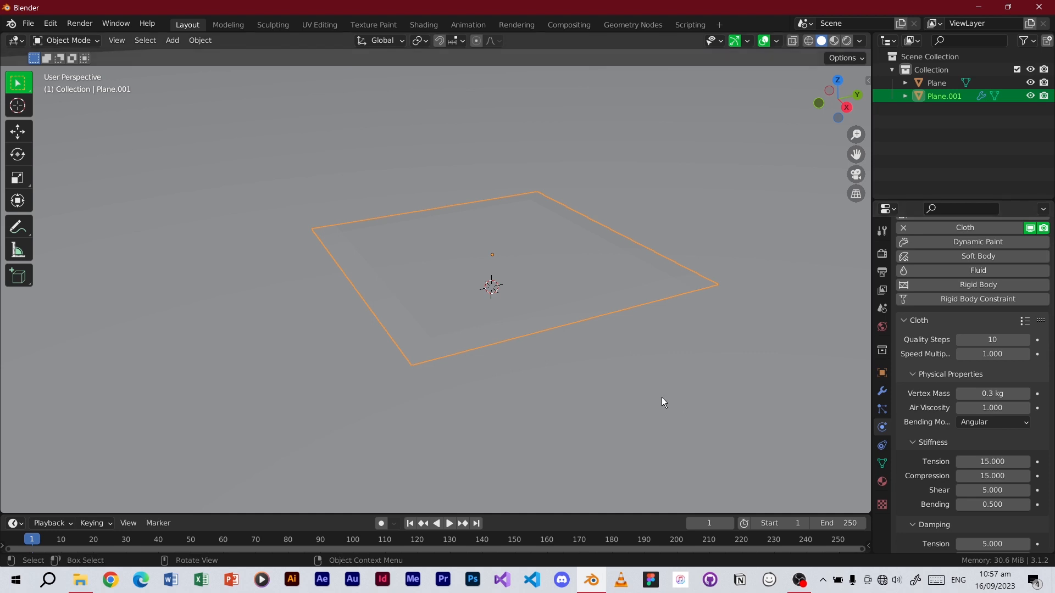
scroll(603, 309, "down", 7)
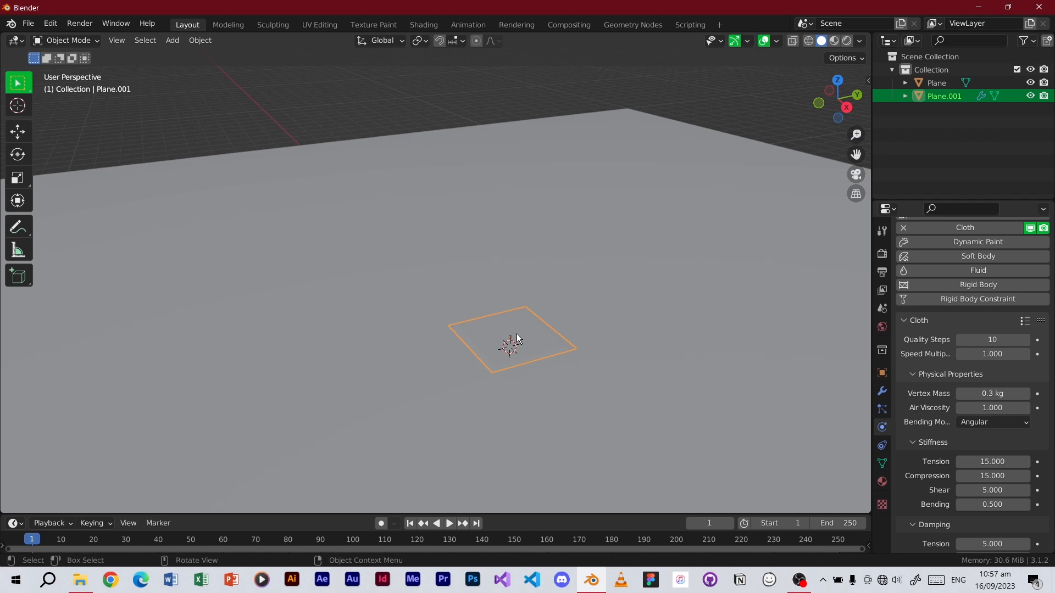
key("g")
key("z")
left_click(529, 305)
scroll(520, 337, "up", 3)
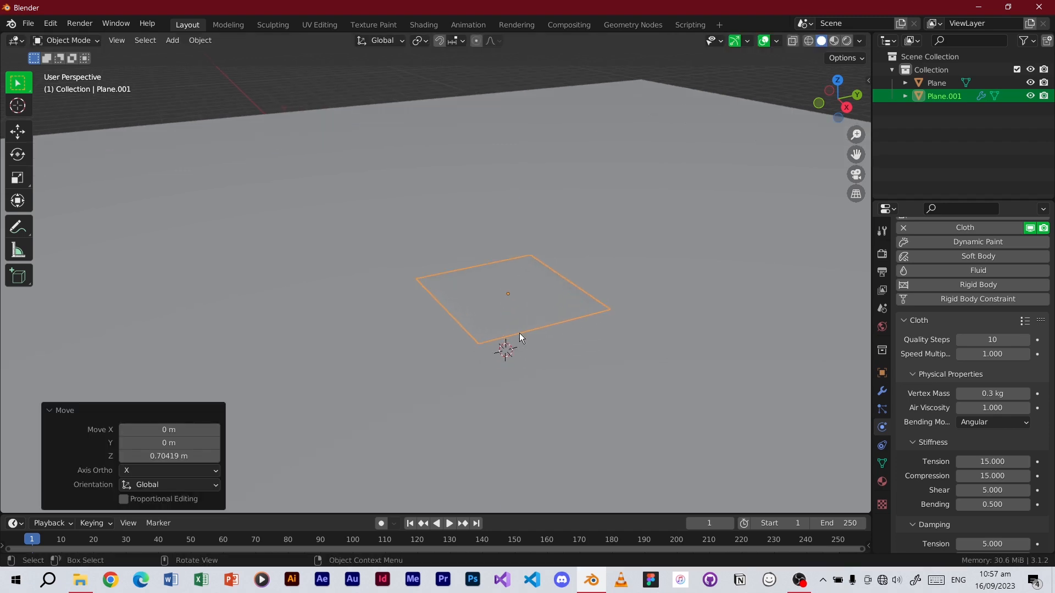
Step: Enable Cavity with type Both and Shadow in the viewport shading options
left_click(860, 41)
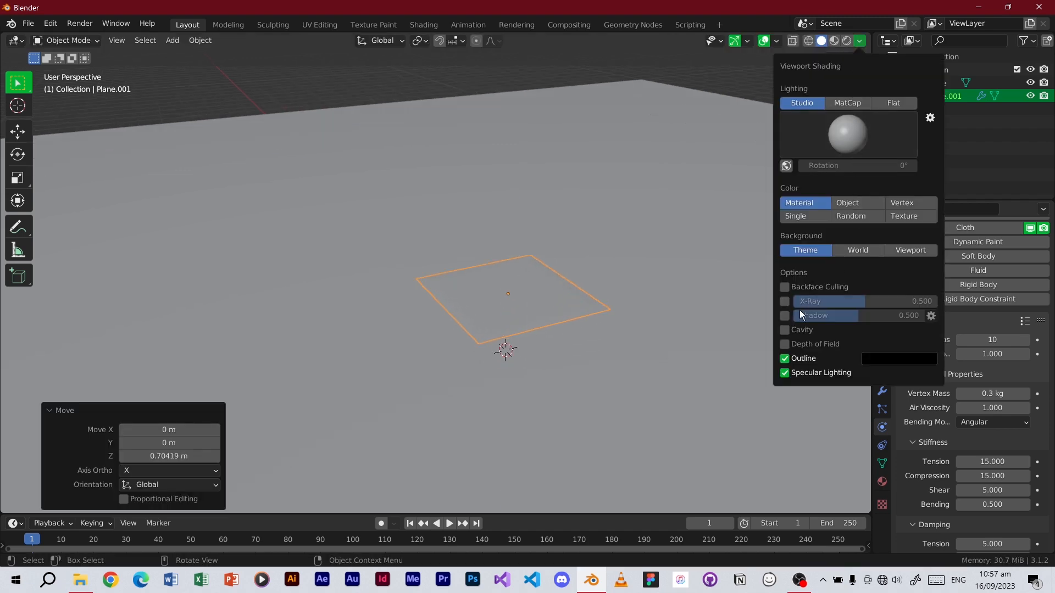
left_click(786, 328)
left_click(920, 330)
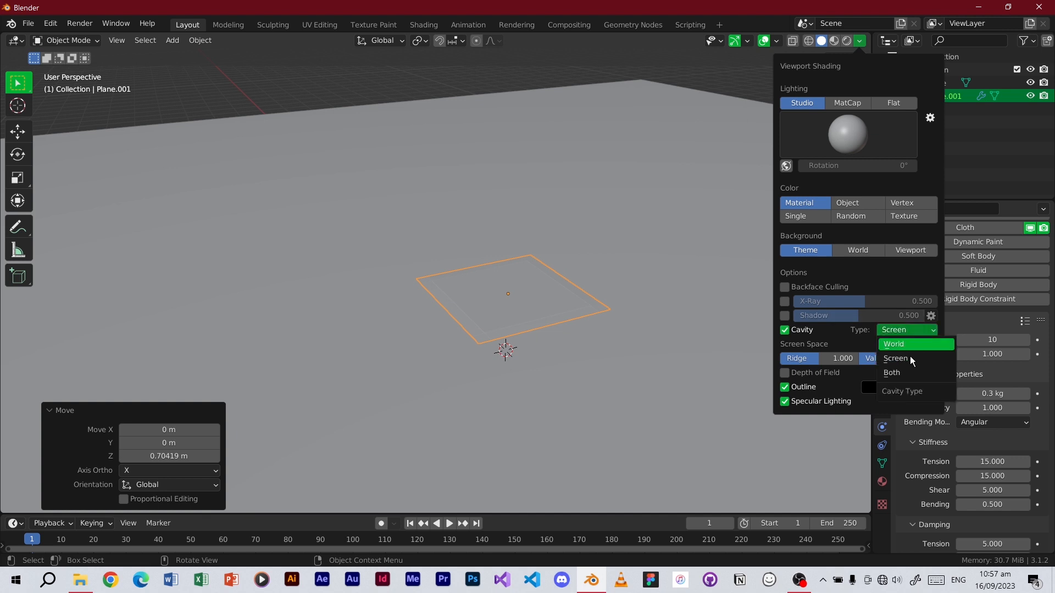
left_click(912, 375)
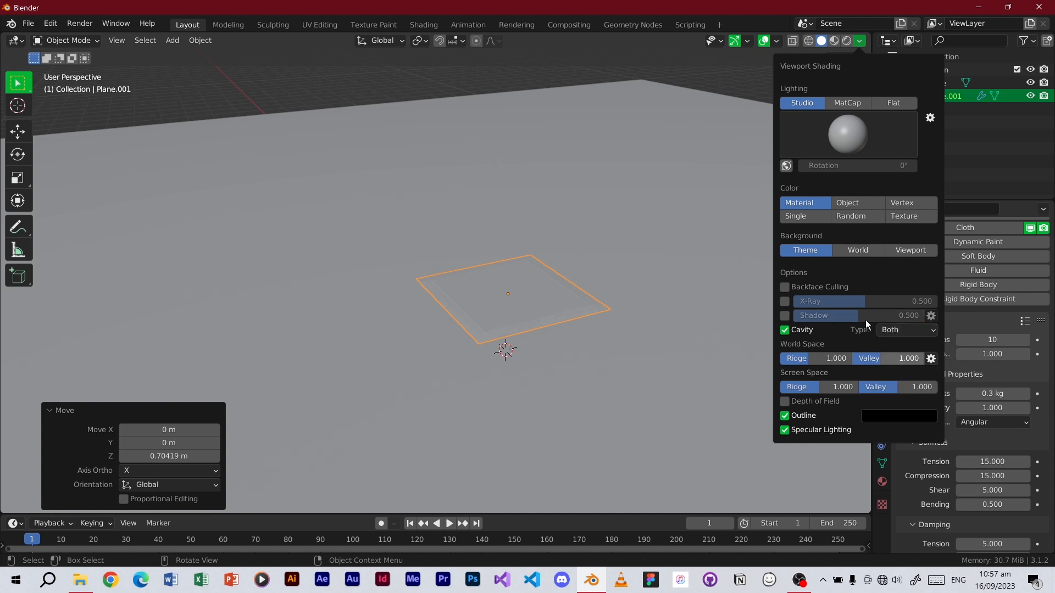
left_click(786, 319)
Step: Play the cloth simulation over the ground plane, stop it, and return to the first frame
left_click(65, 410)
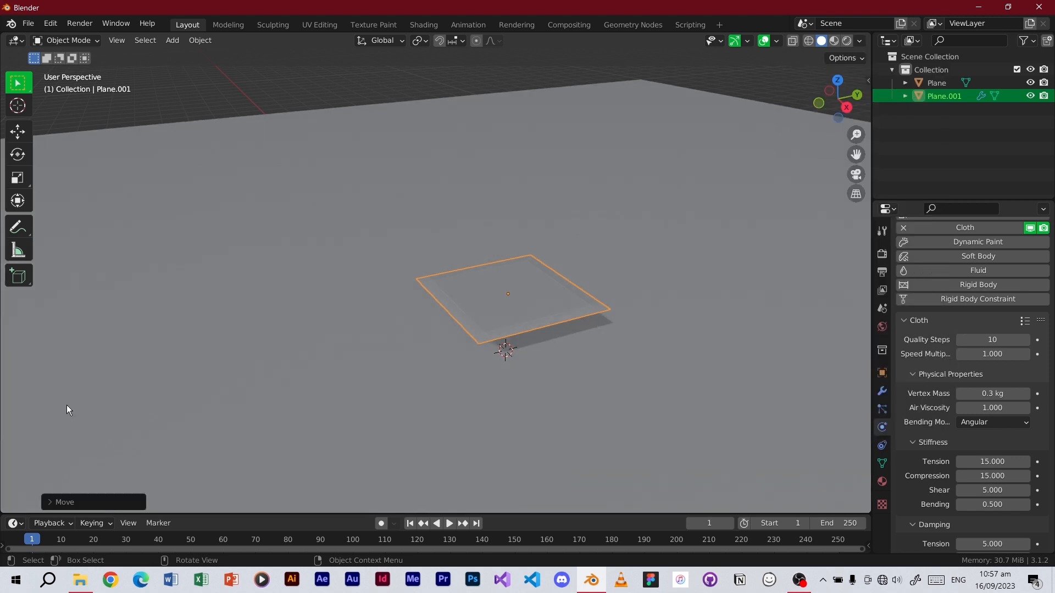
key("space")
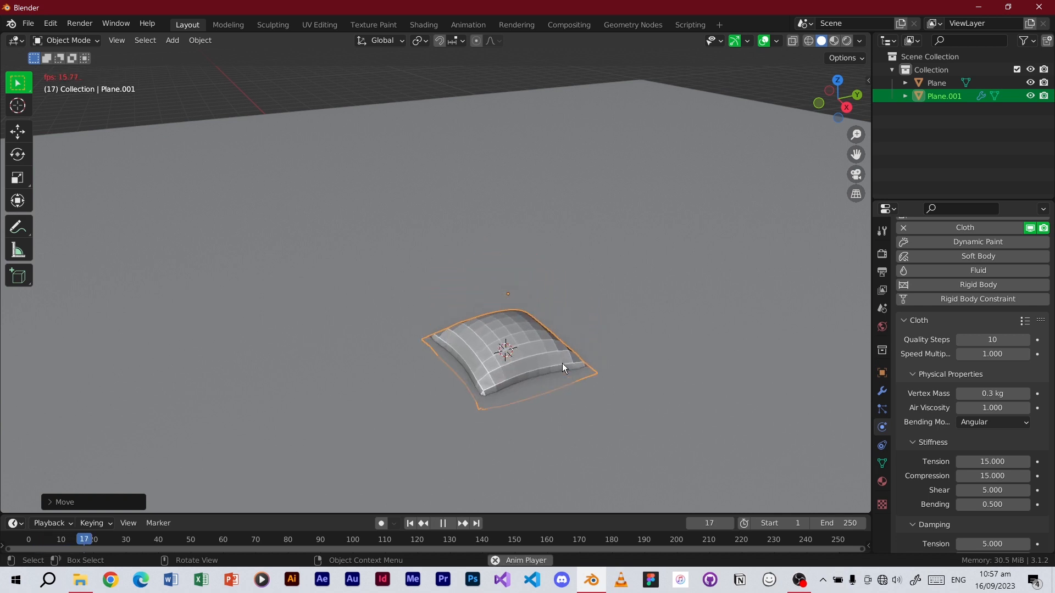
key("space")
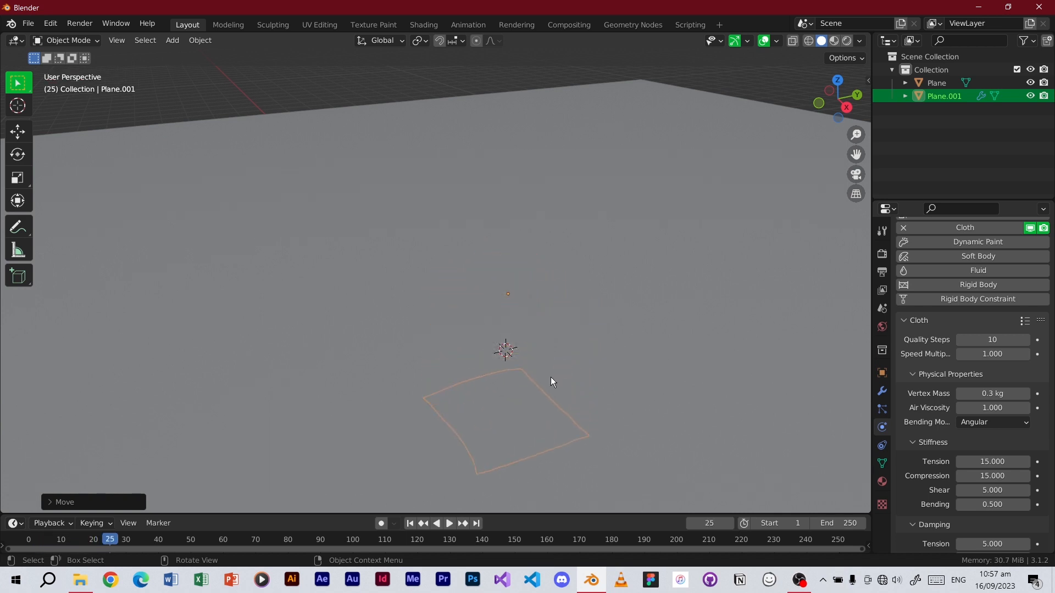
key("shift+Left")
Step: Add Collision physics to the large ground plane, removing the Cloth physics assigned to it by mistake
left_click(719, 296)
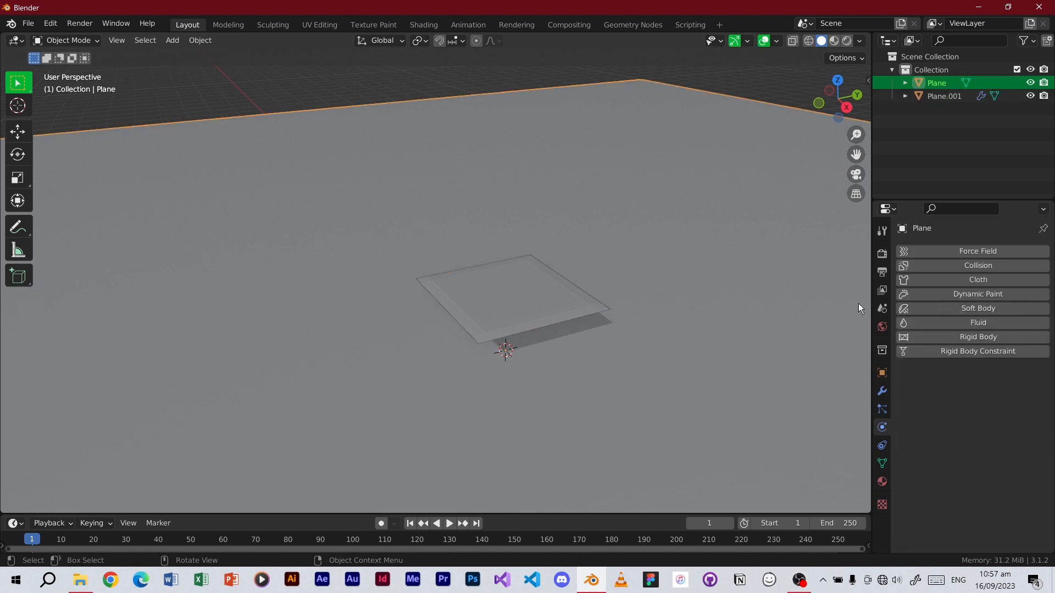
left_click(998, 279)
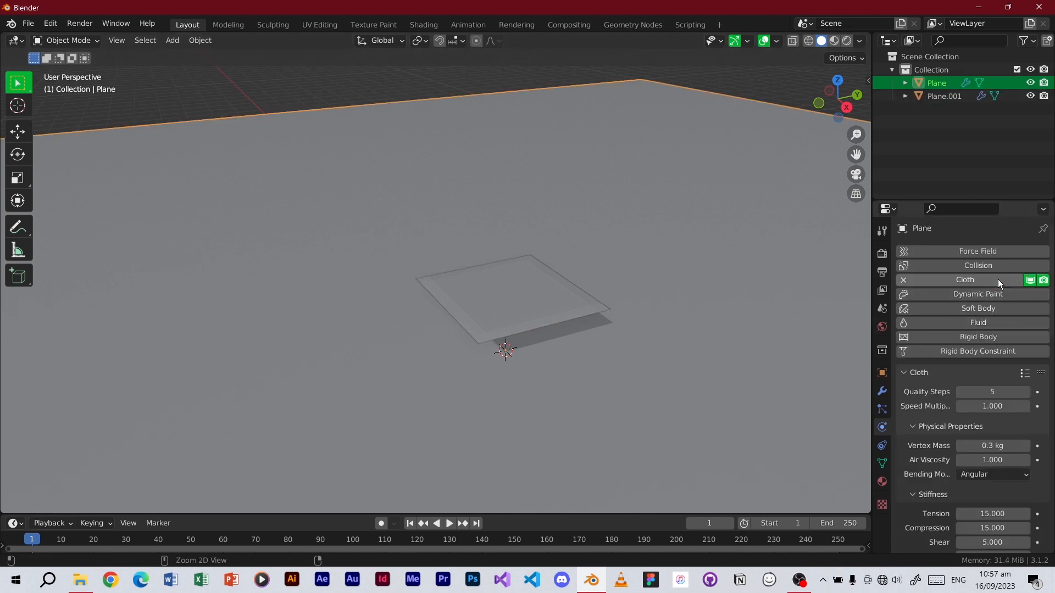
left_click(998, 280)
left_click(985, 267)
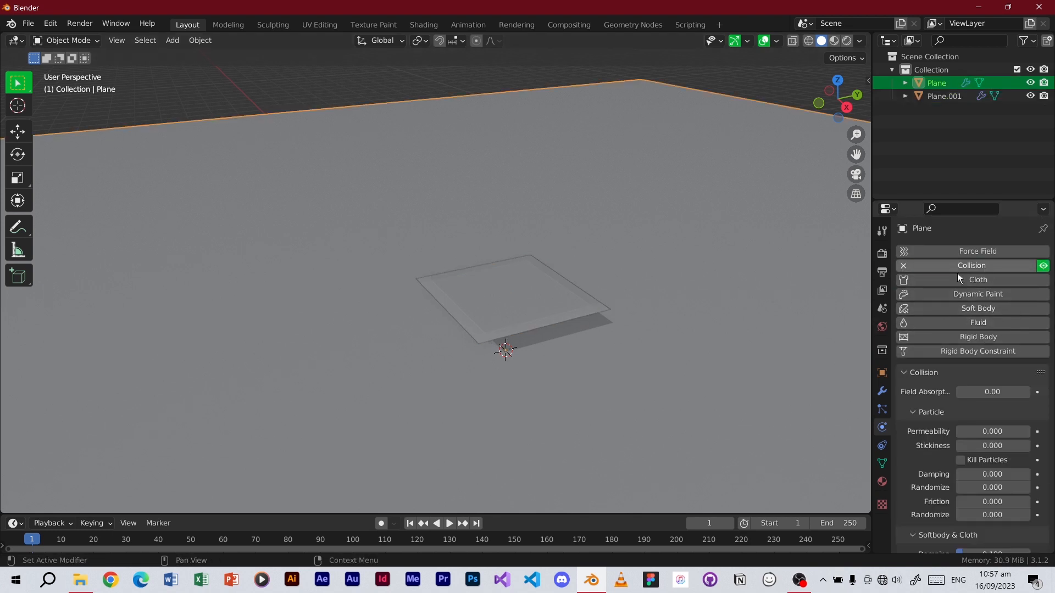
Step: Select the cloth plane and play its simulation to frame 22 to check the inflation above the ground
left_click(566, 292)
key("space")
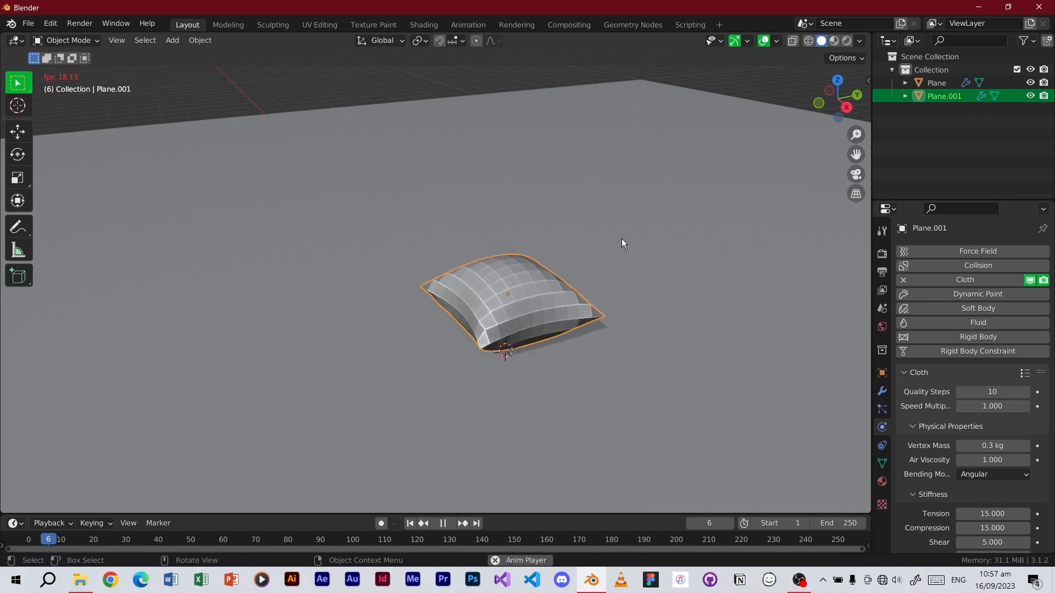
middle_click_drag(649, 258, 532, 303)
Step: Shade the pillow smooth and enable Auto Smooth in its normals settings
right_click(493, 275)
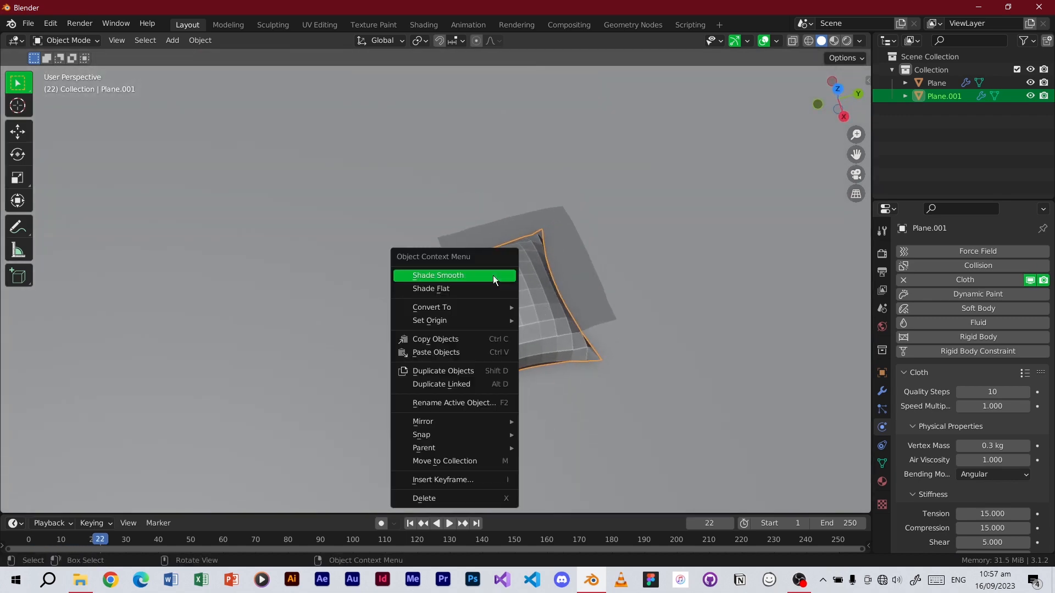
left_click(493, 275)
left_click(882, 463)
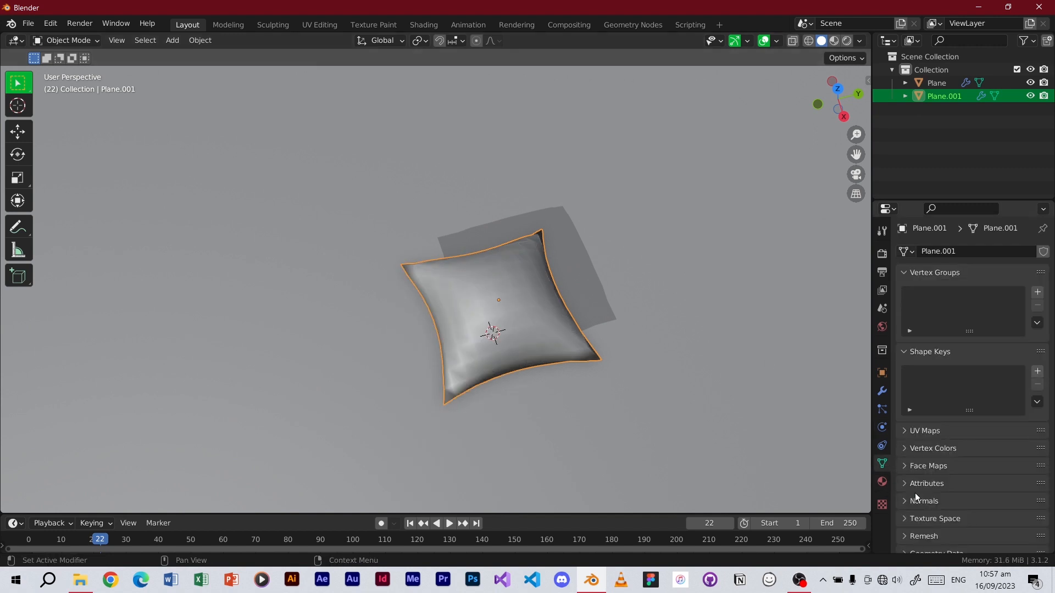
left_click(929, 501)
left_click(961, 520)
middle_click_drag(637, 384, 487, 345)
Step: Add a Subdivision Surface modifier to the pillow with viewport level 2 and place it above the Cloth modifier
left_click(882, 391)
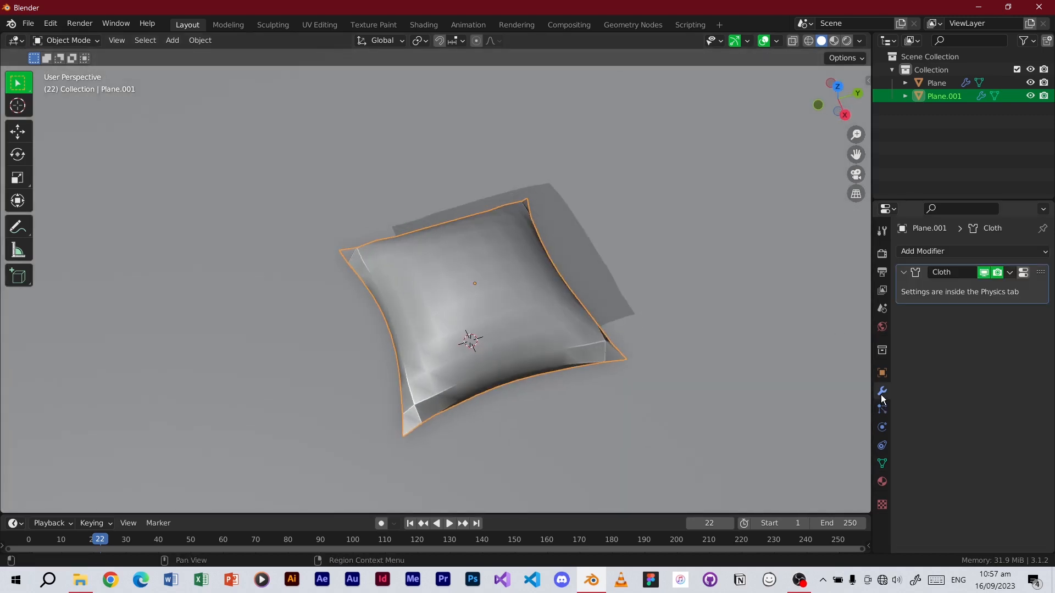
left_click(967, 253)
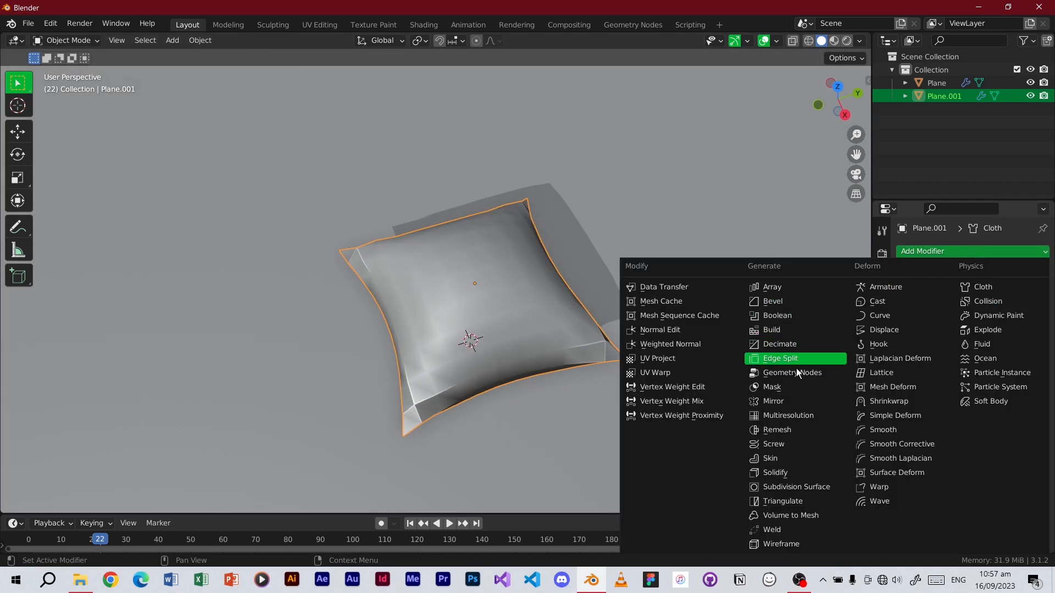
left_click(806, 485)
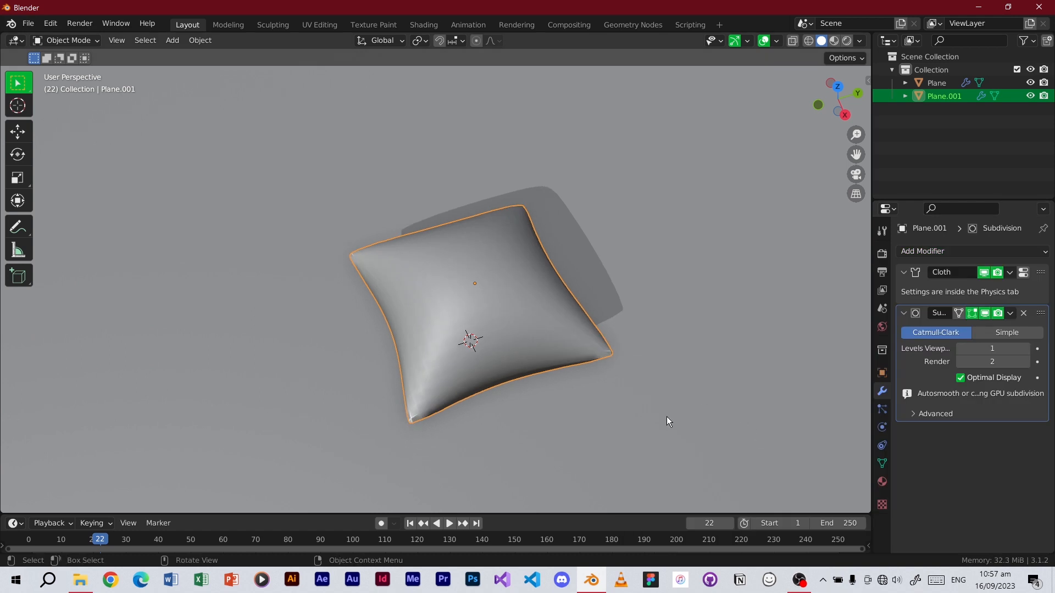
left_click(1024, 349)
left_click_drag(1040, 314, 1040, 273)
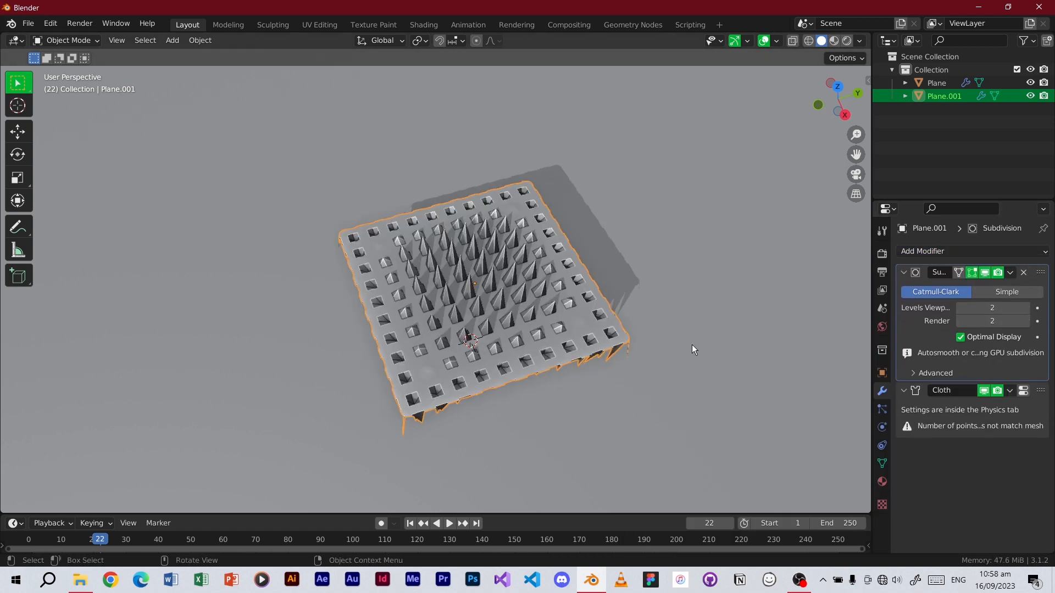
Step: Rerun the subdivided pillow's simulation from the first frame to frame 23 and examine the wrinkles along its sides
key("shift+Left")
key("space")
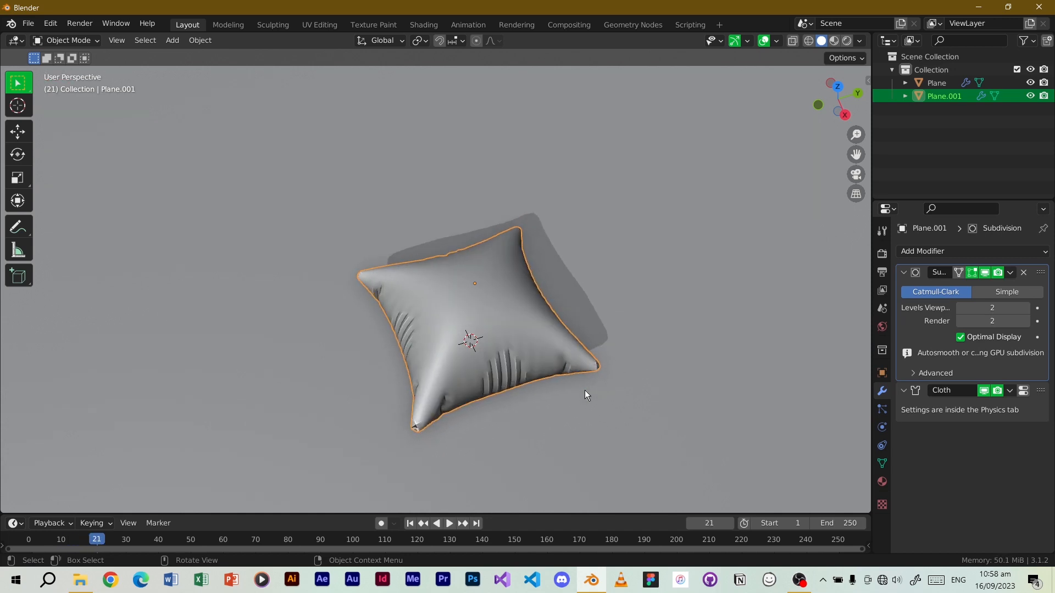
key("space")
middle_click_drag(503, 354, 493, 327)
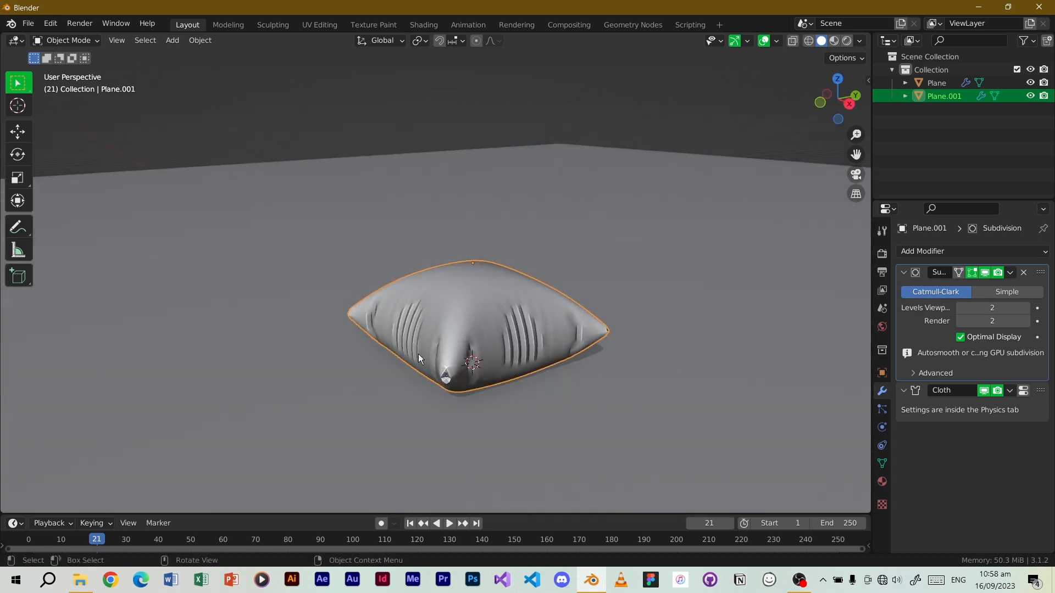
key("space")
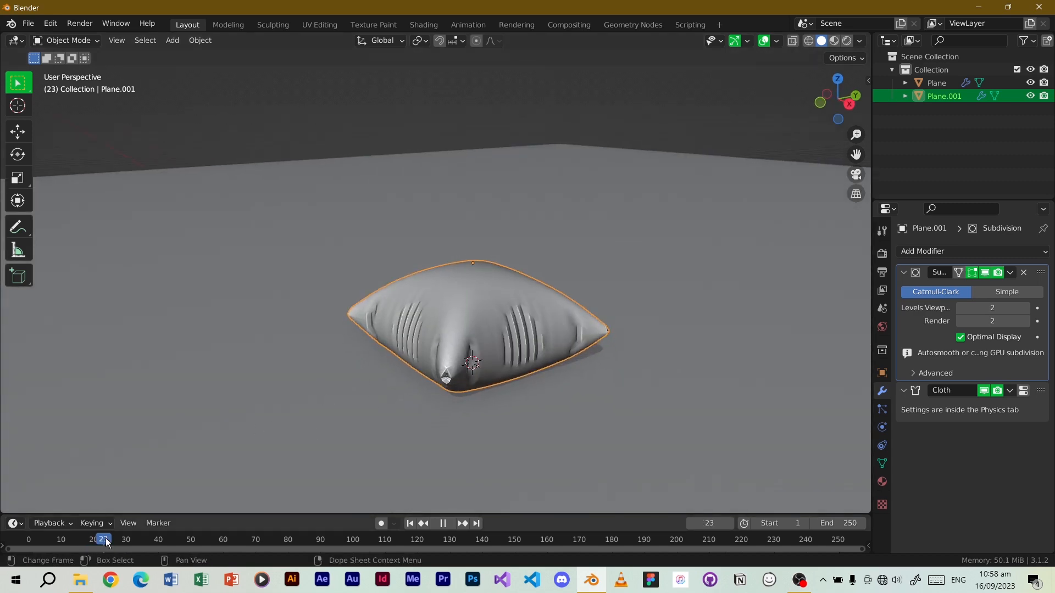
key("space")
Step: Apply Shade Smooth again to the inflated pillow and check its surface up close
right_click(459, 332)
left_click(461, 332)
middle_click_drag(475, 318, 452, 352)
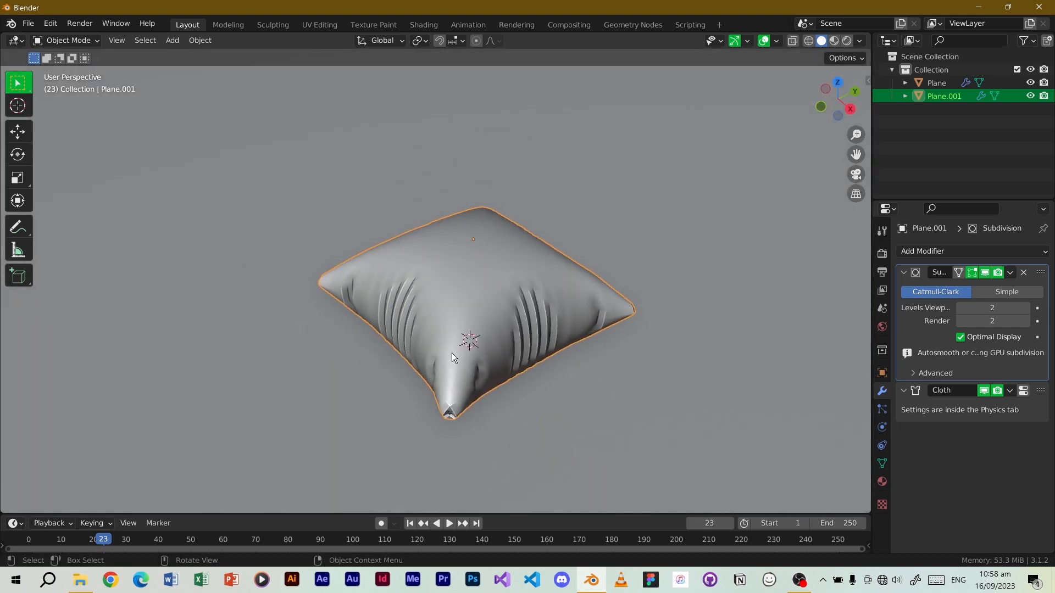
scroll(477, 336, "up", 1)
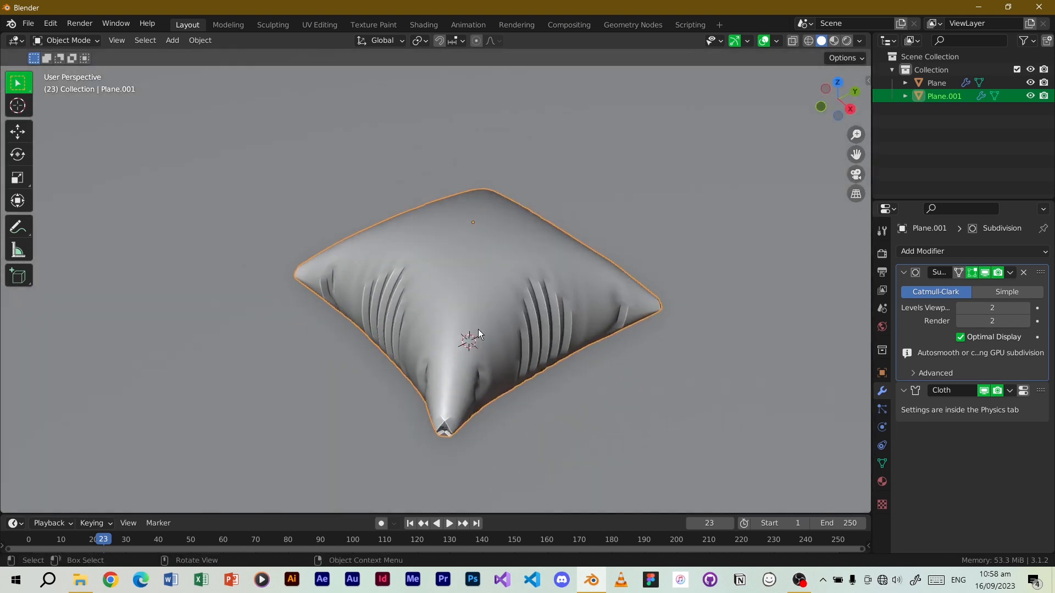
Step: Return to the first frame and set the cloth's vertex mass to 0.03 kg
key("shift+Left")
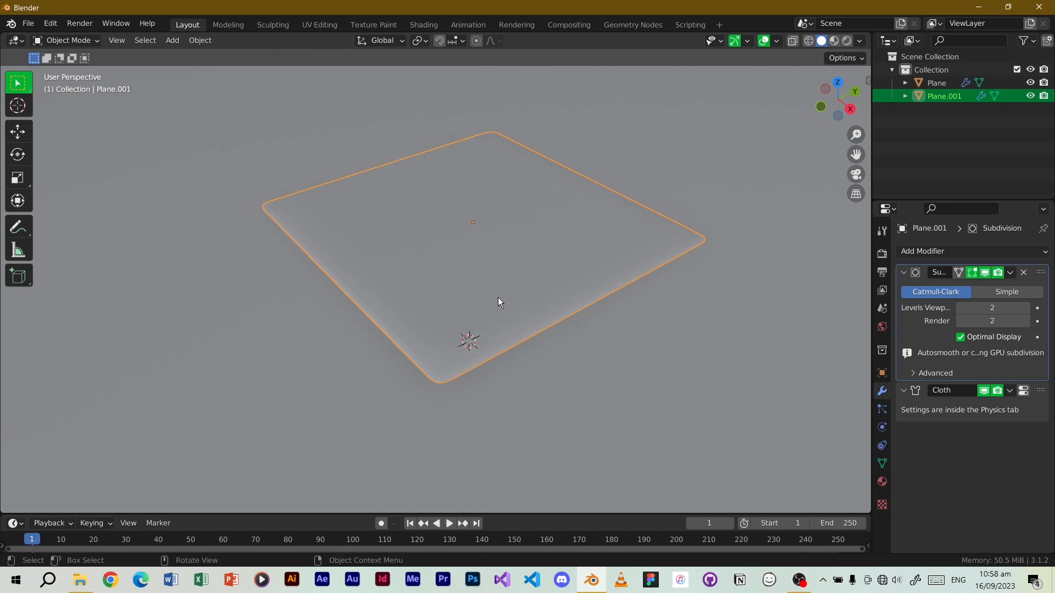
key("Tab")
middle_click_drag(500, 297, 506, 345)
key("Tab")
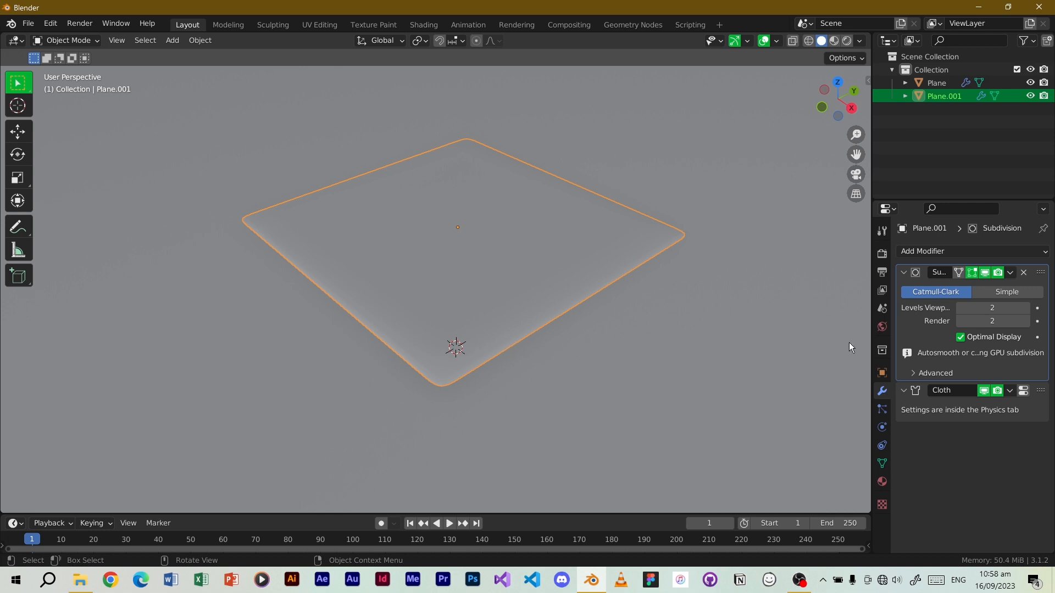
left_click(881, 429)
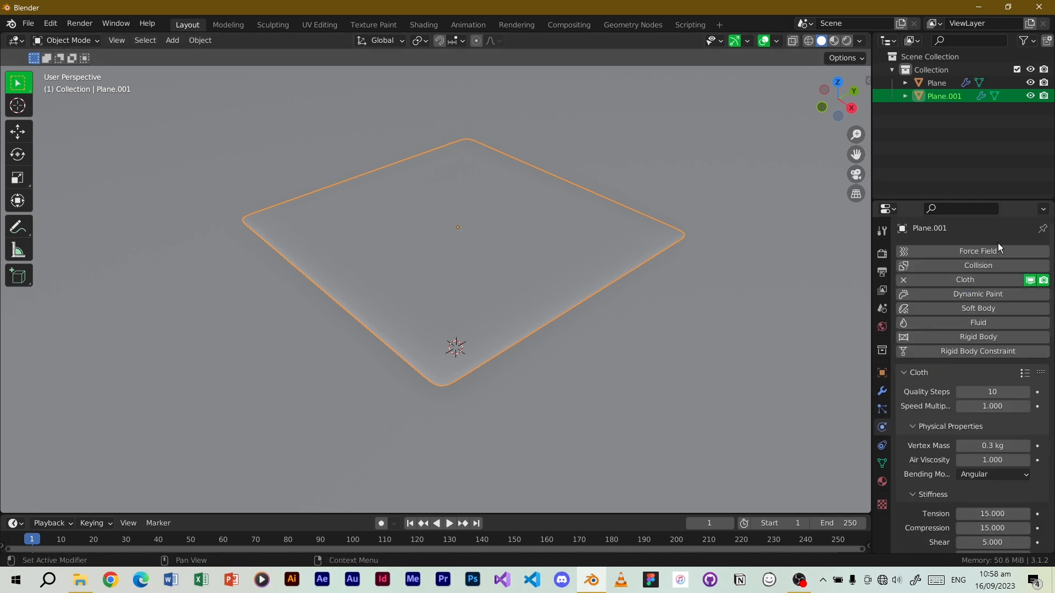
left_click(1005, 445)
type("0.0")
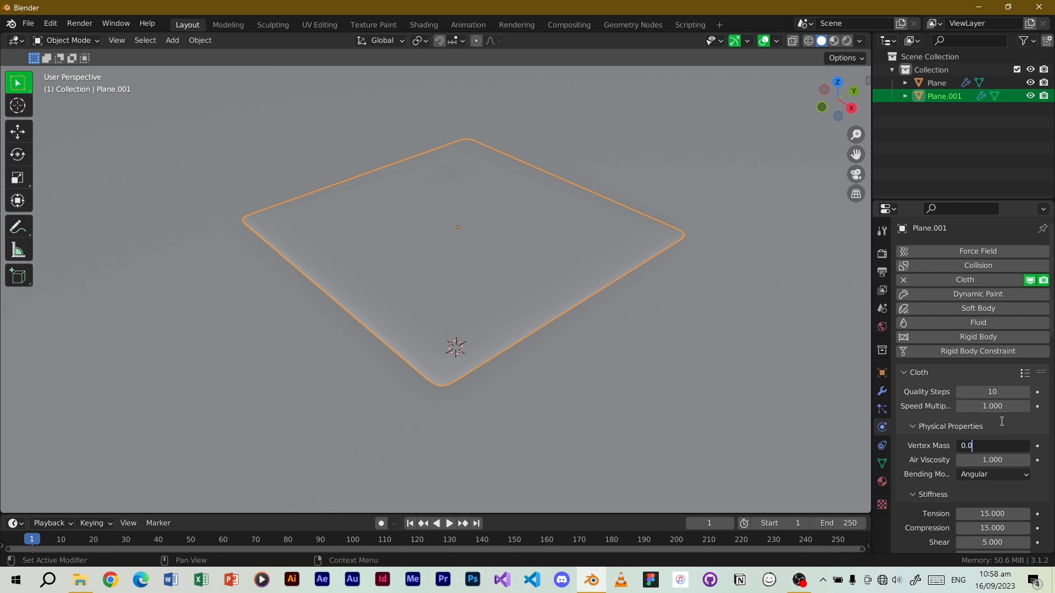
type("3")
key("Return")
Step: Run the pillow's cloth simulation and stop it at frame 25
key("space")
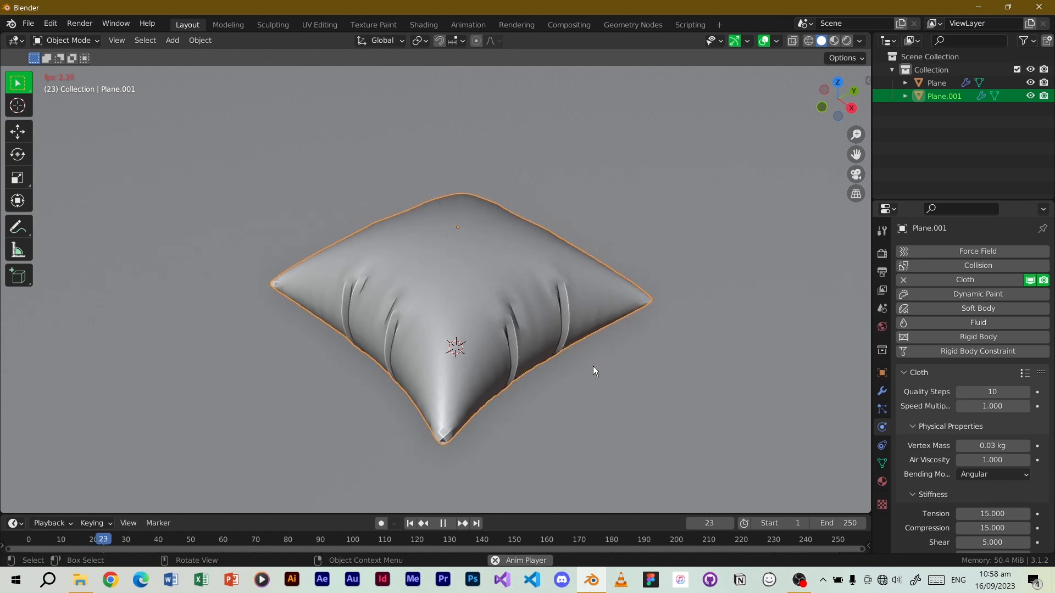
key("space")
middle_click_drag(687, 281, 539, 273)
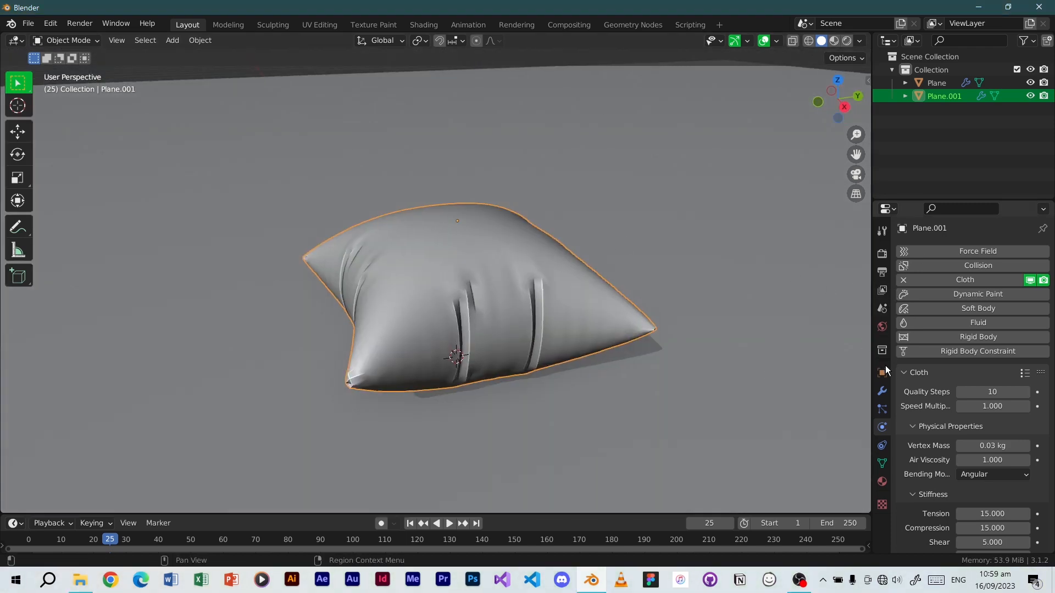
Step: Apply the pillow's Subdivision modifier and its Cloth modifier to make the inflated shape permanent
left_click(882, 390)
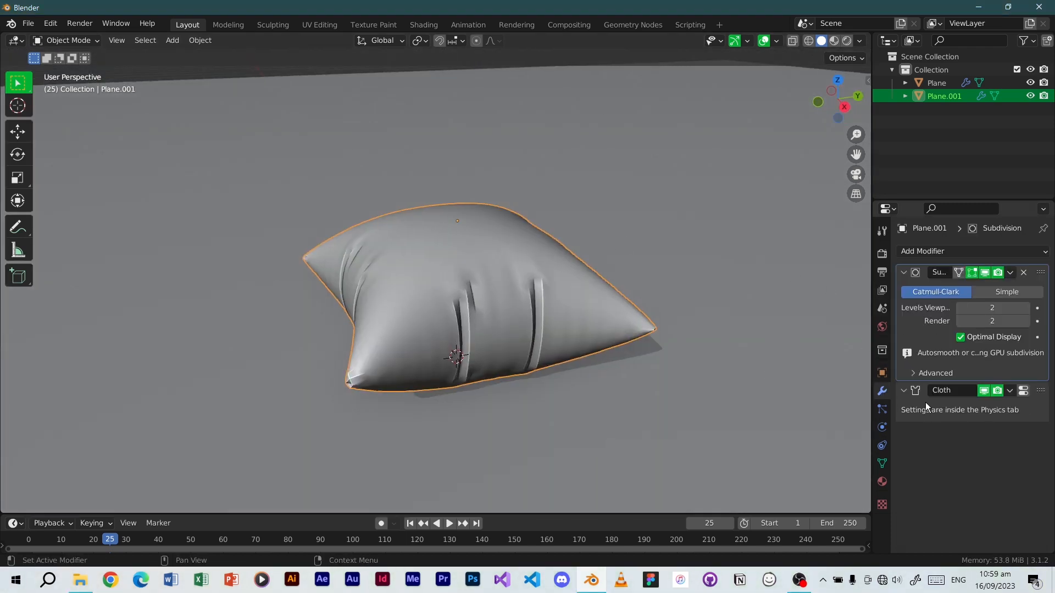
left_click(1009, 273)
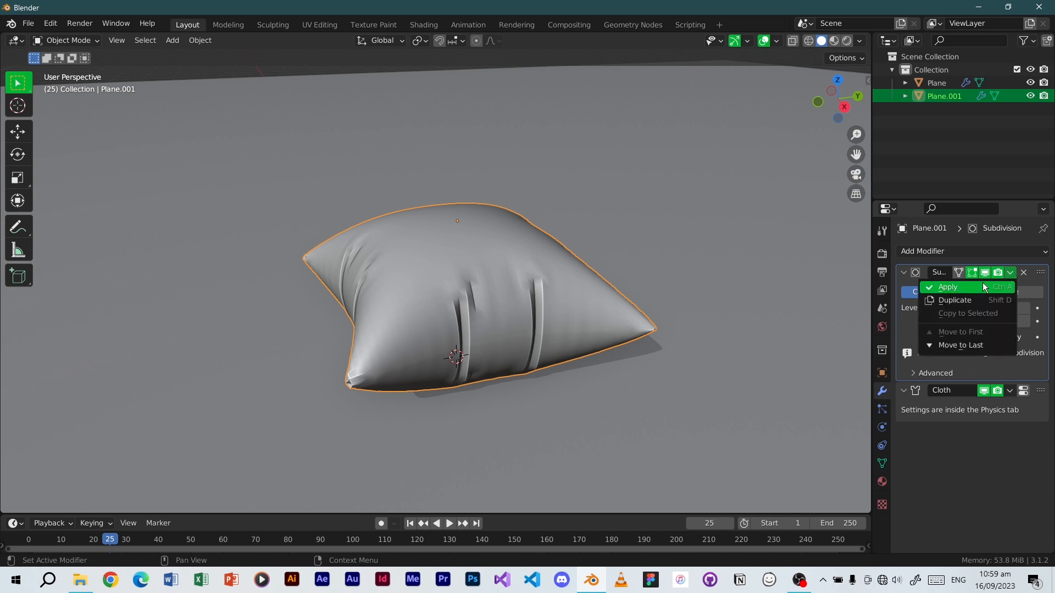
left_click(983, 286)
left_click(1008, 273)
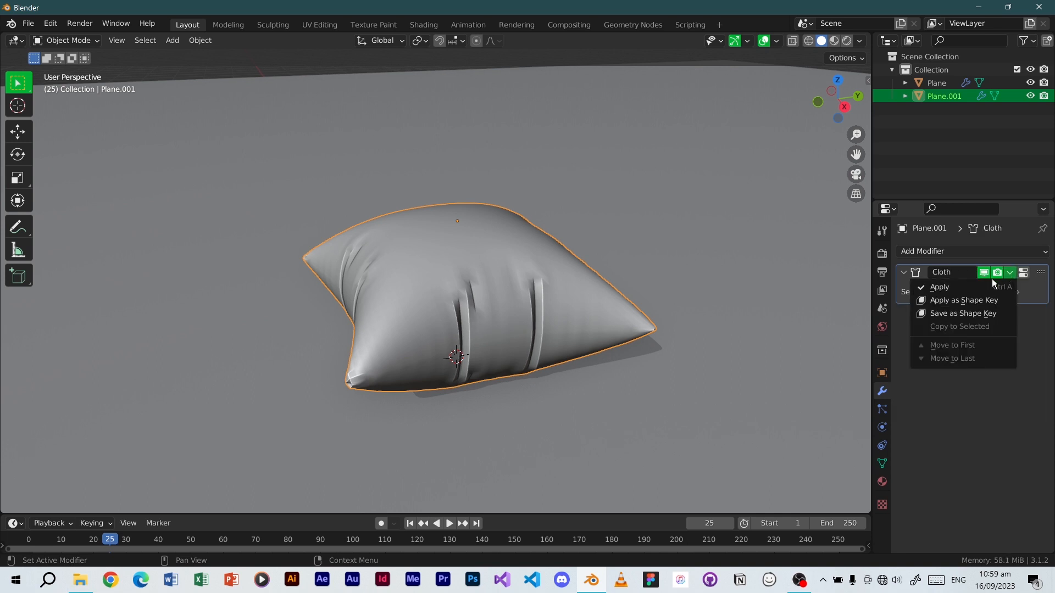
left_click(982, 284)
Step: Shade the applied pillow mesh smooth
right_click(523, 276)
left_click(525, 276)
middle_click_drag(545, 266, 594, 301)
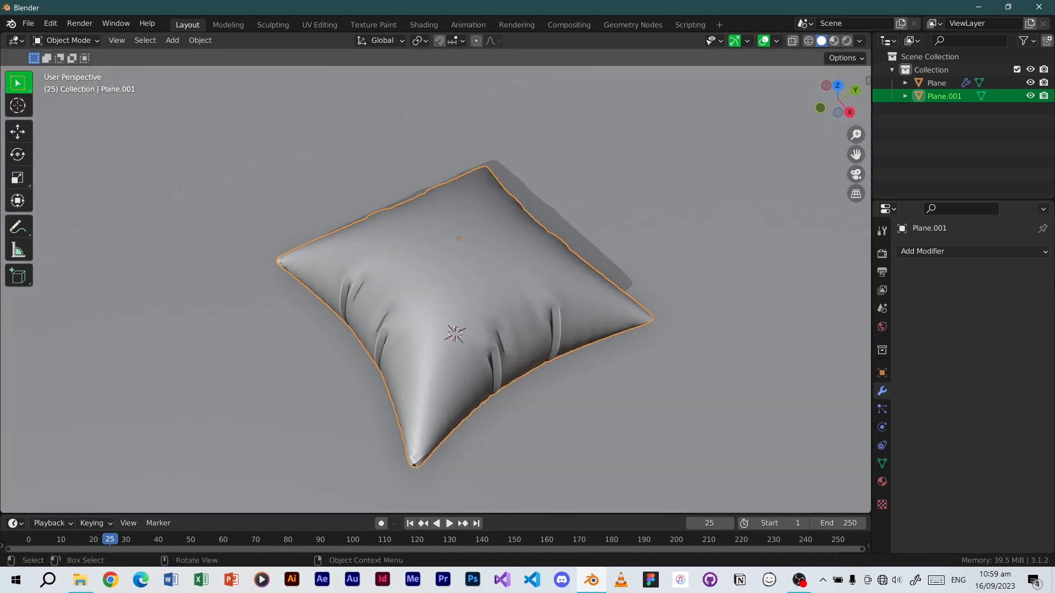
Step: Add a new Subdivision Surface modifier to the pillow with its viewport level set to 2
left_click(1007, 250)
left_click(797, 487)
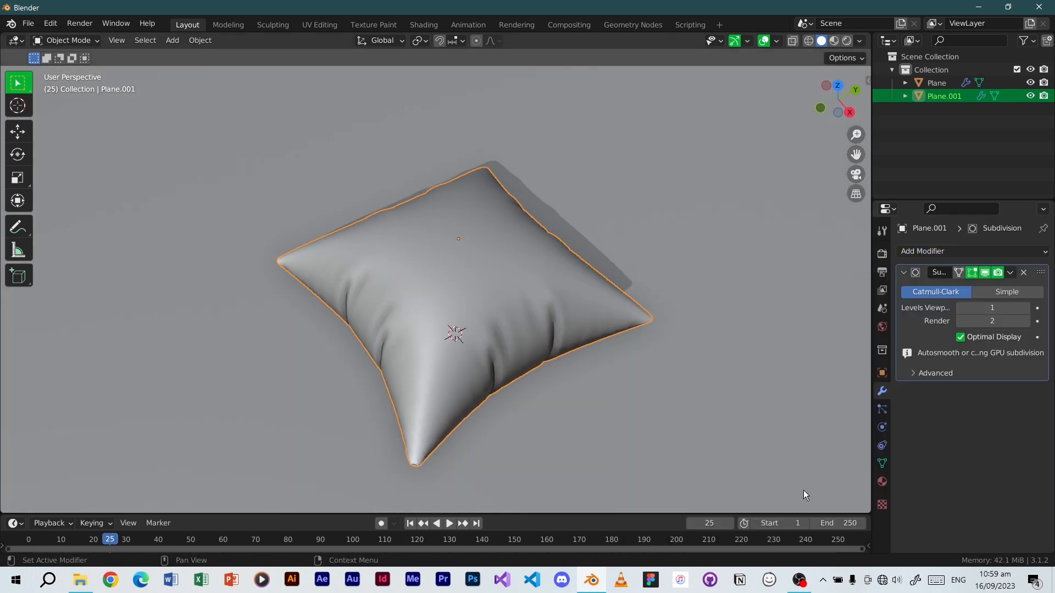
middle_click_drag(512, 380, 522, 307)
left_click(1025, 308)
middle_click_drag(794, 368, 515, 284)
Step: Enter Edit Mode and select the loop running all the way around the pillow's side seam
key("Tab")
middle_click_drag(467, 382, 511, 434)
scroll(510, 437, "up", 2)
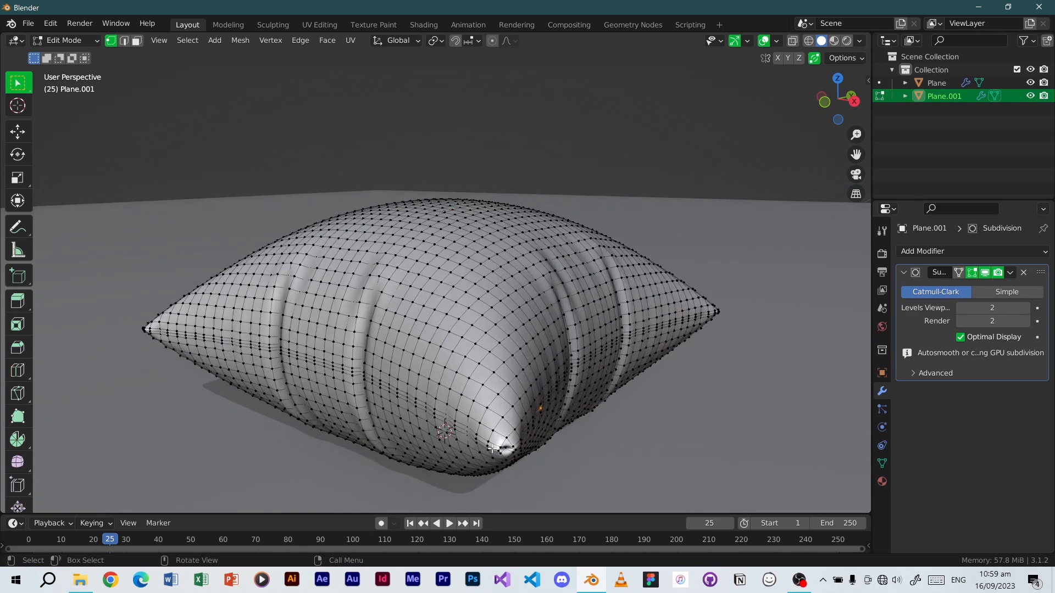
left_click(484, 446, "alt")
left_click(485, 447, "alt")
left_click(494, 452, "alt")
scroll(487, 447, "up", 1)
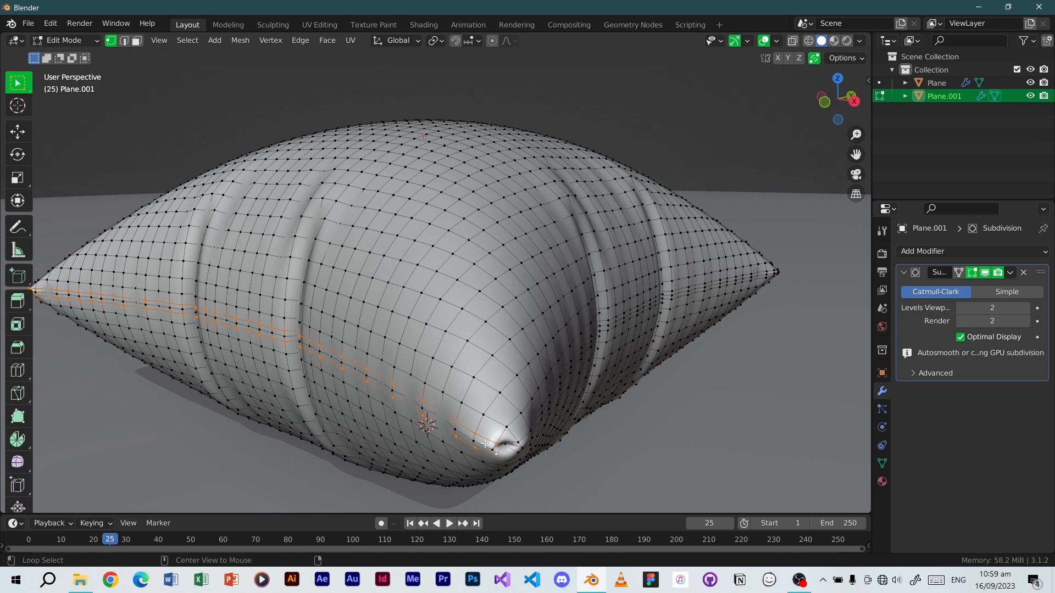
middle_click_drag(488, 440, 550, 409)
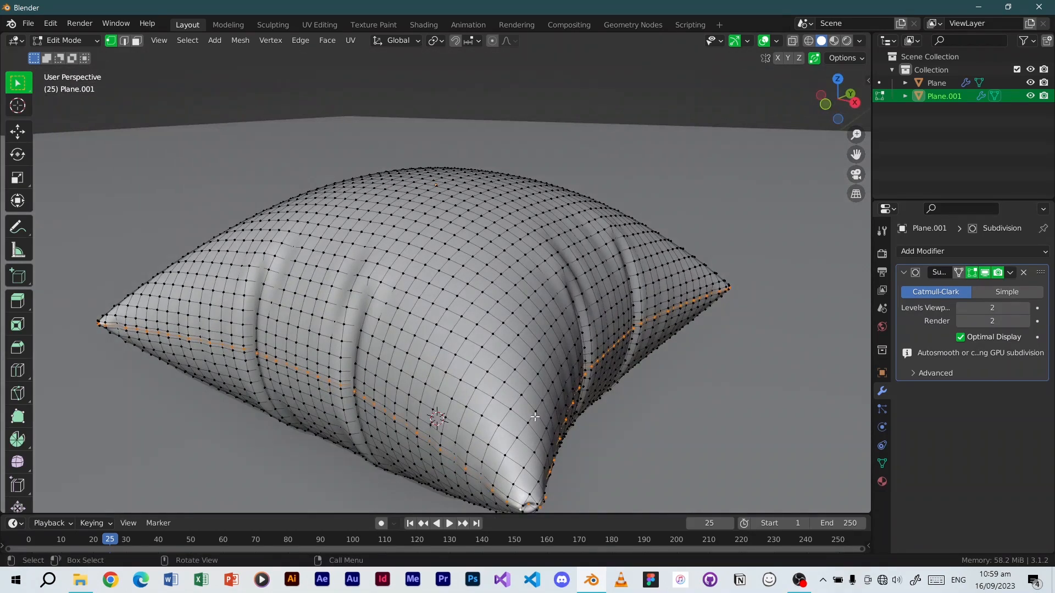
Step: Try fattening the selected seam loop outward by about 0.07 m, and undo it
key("alt+s")
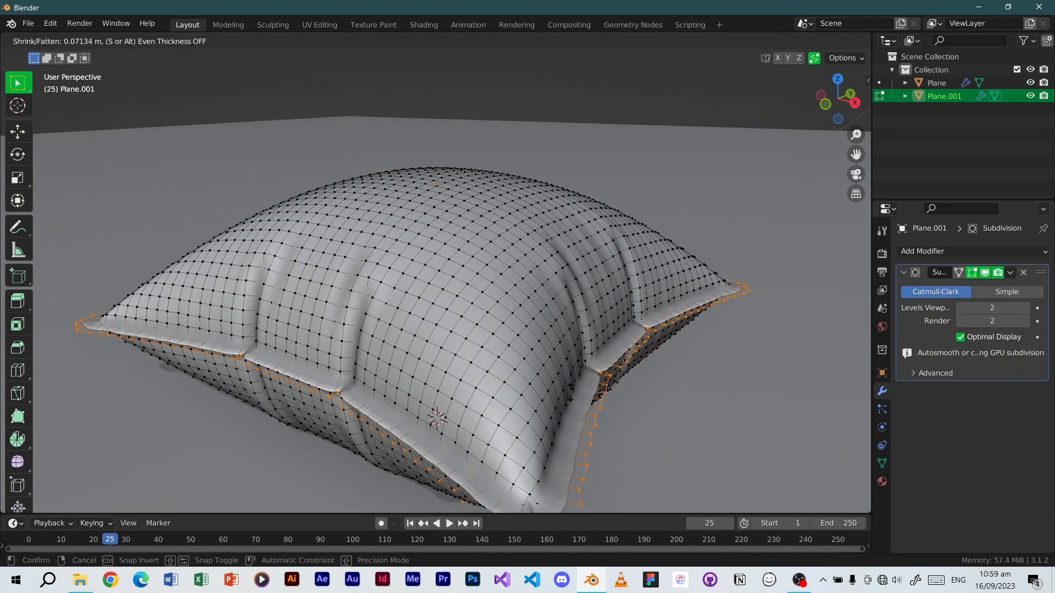
left_click(571, 391)
scroll(569, 392, "down", 2)
middle_click_drag(569, 411, 558, 386, "shift")
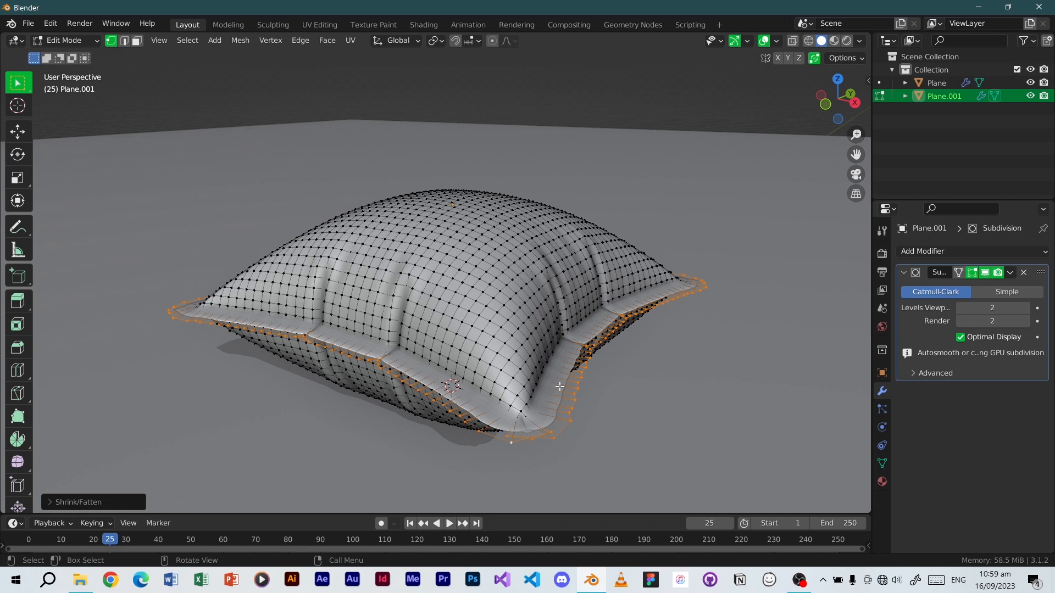
key("ctrl+z")
Step: Try shrinking the selected seam loop inward by about 0.016 m and check the groove on the pillow in Object Mode
key("alt+s")
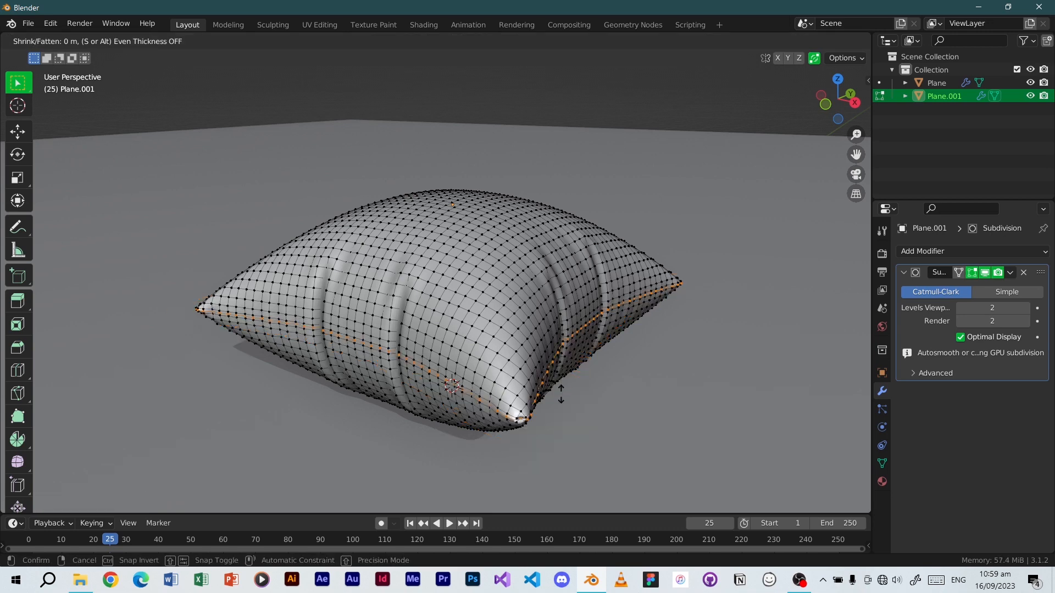
left_click(561, 396)
key("Tab")
mouse_move(591, 304)
middle_mouse_down()
mouse_move(588, 402)
mouse_move(659, 273)
mouse_move(572, 265)
mouse_move(579, 291)
middle_mouse_up()
key("Tab")
key("alt+s")
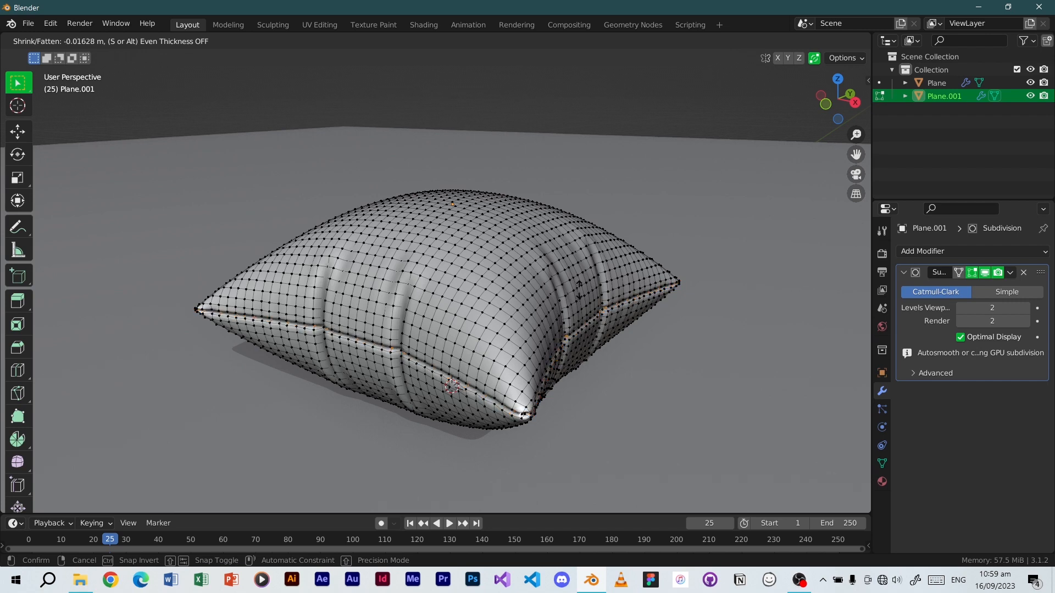
left_click(580, 290)
key("Tab")
middle_click_drag(605, 310, 578, 329)
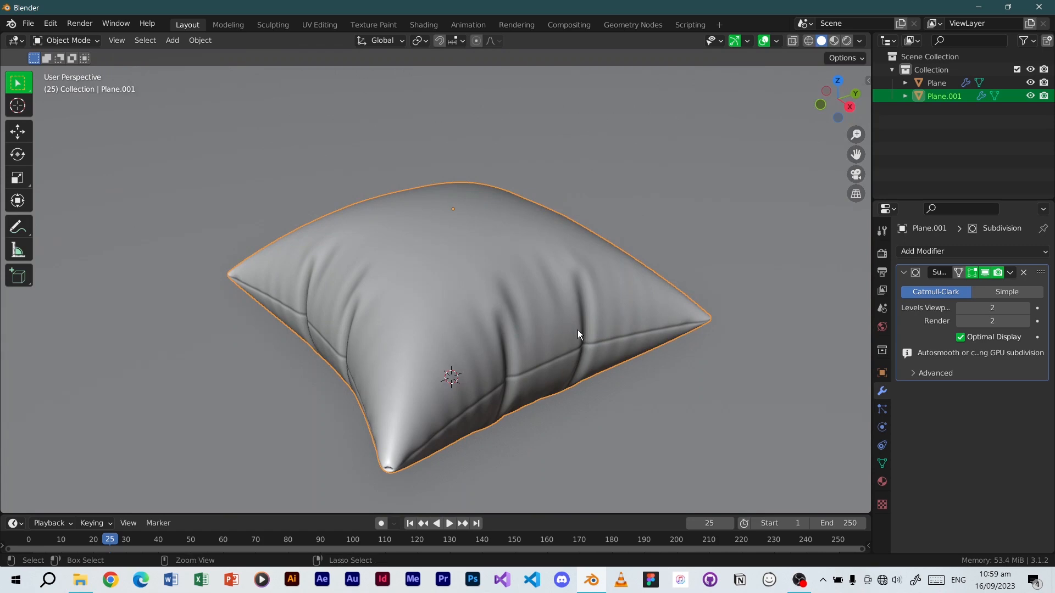
Step: Fatten the seam loop outward by about 0.15 m into a flat border around the pillow, and return to Object Mode
key("Tab")
key("alt+s")
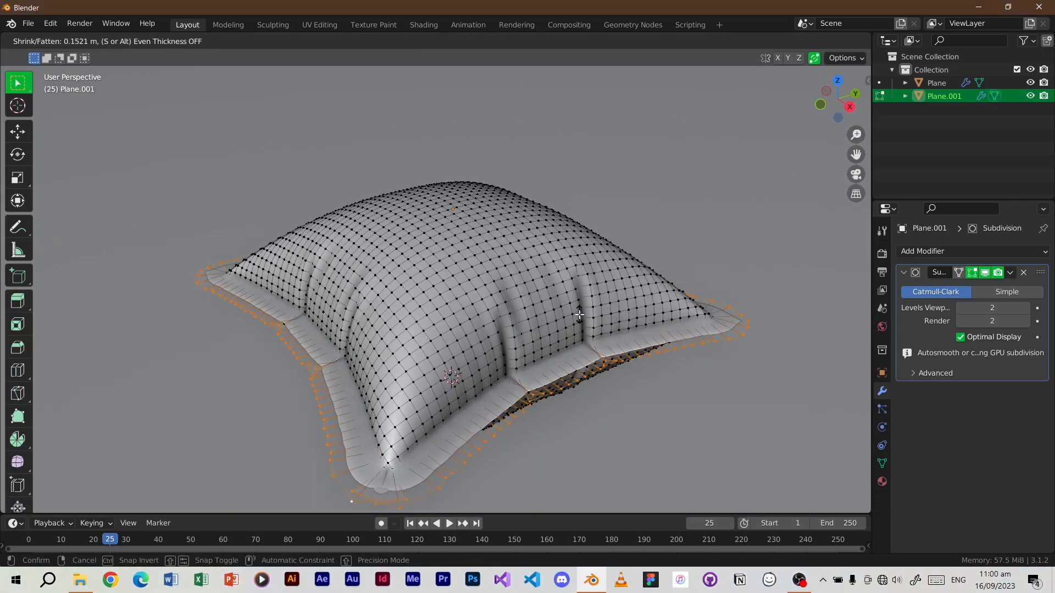
left_click(578, 315)
scroll(577, 317, "down", 1)
key("Tab")
middle_click_drag(592, 295, 509, 301)
scroll(604, 357, "down", 3)
scroll(567, 351, "up", 3)
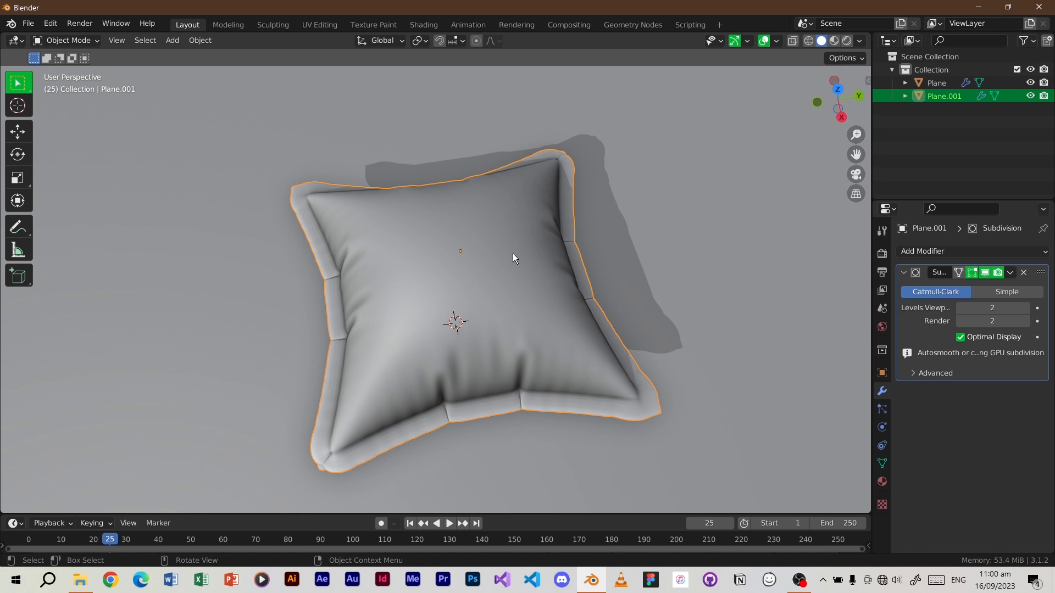
middle_click_drag(506, 259, 532, 261)
Step: Split the 3D viewport vertically and turn the new area into a Shader Editor with its sidebar hidden
left_click_drag(867, 37, 629, 41)
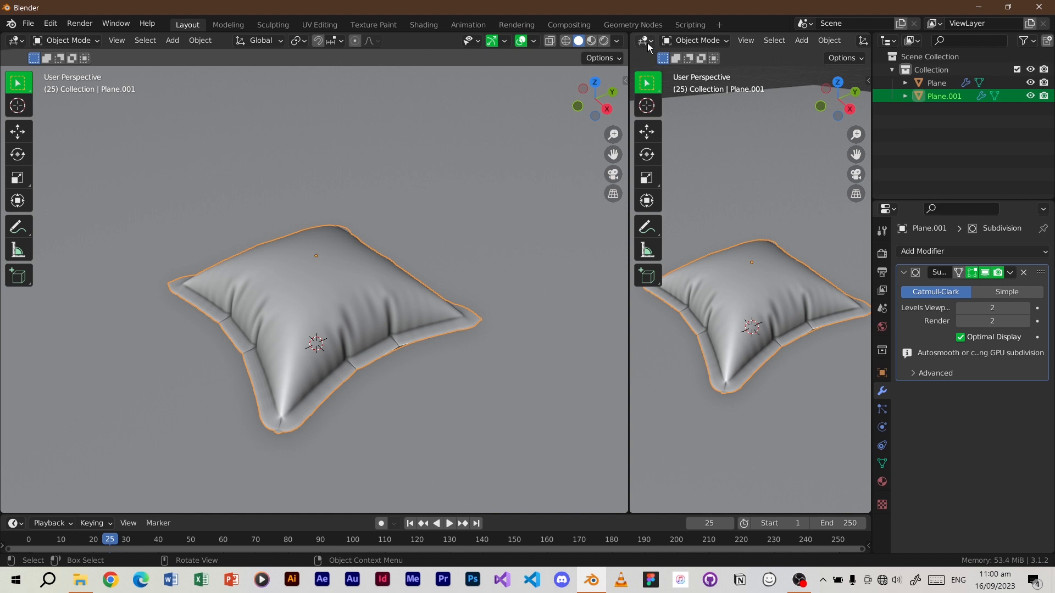
left_click(648, 43)
left_click(234, 160)
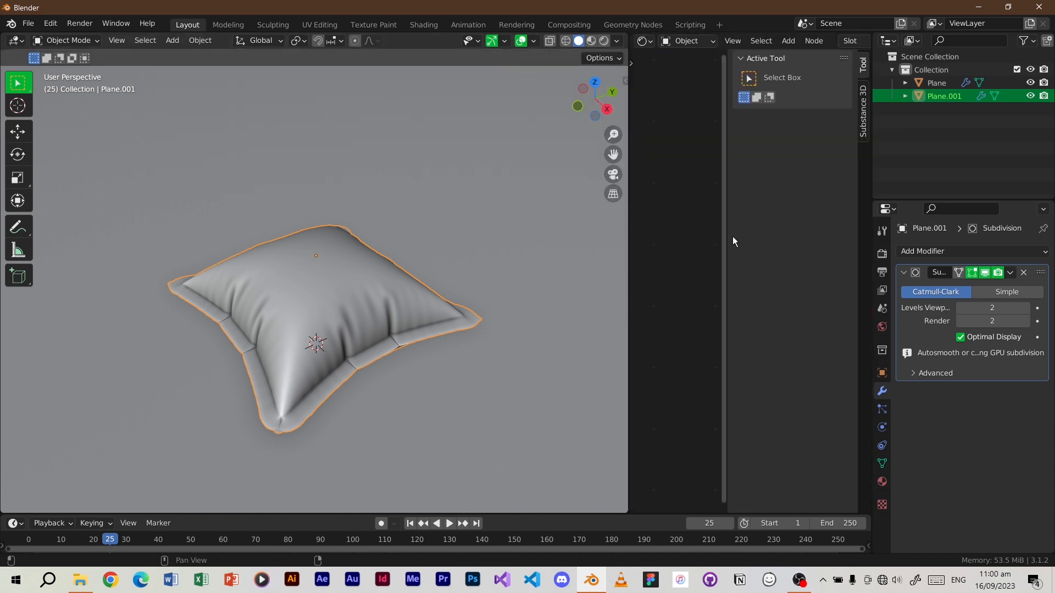
key("n")
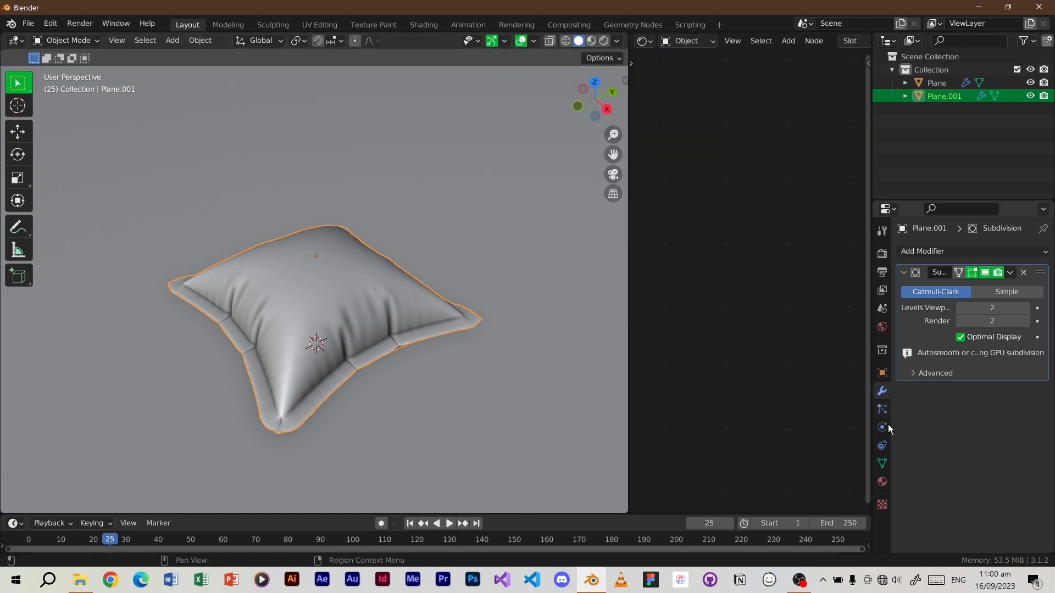
Step: Add a new material to the pillow and return the timeline to frame 1
left_click(882, 482)
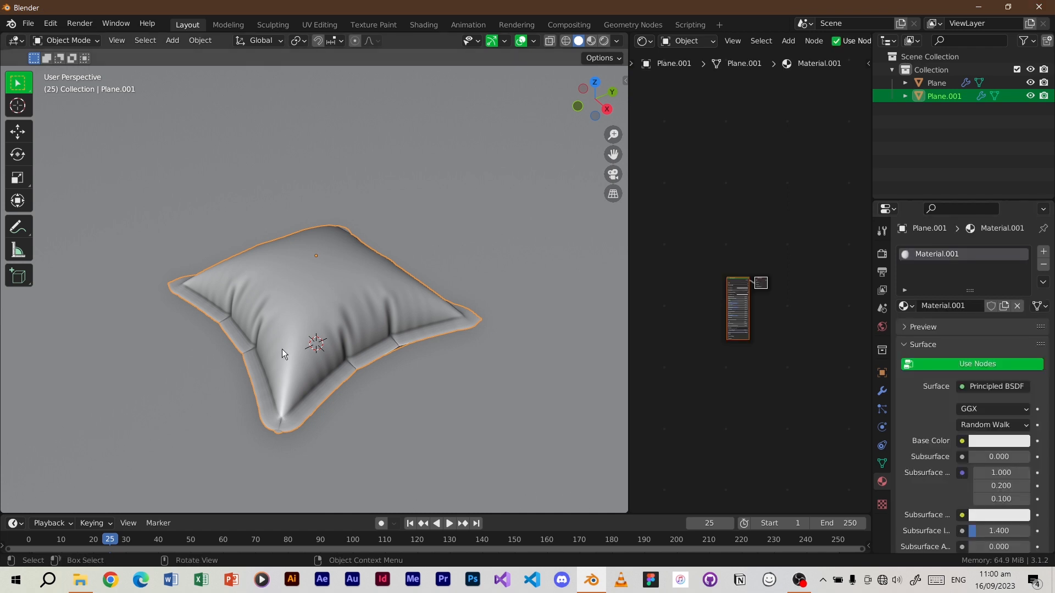
key("shift+Left")
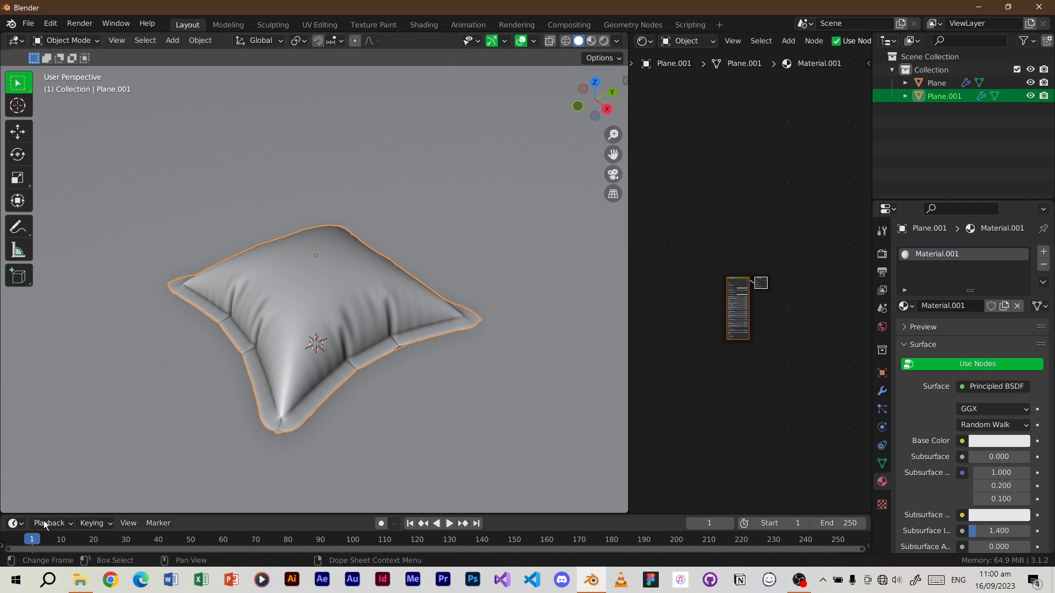
scroll(323, 280, "up", 2)
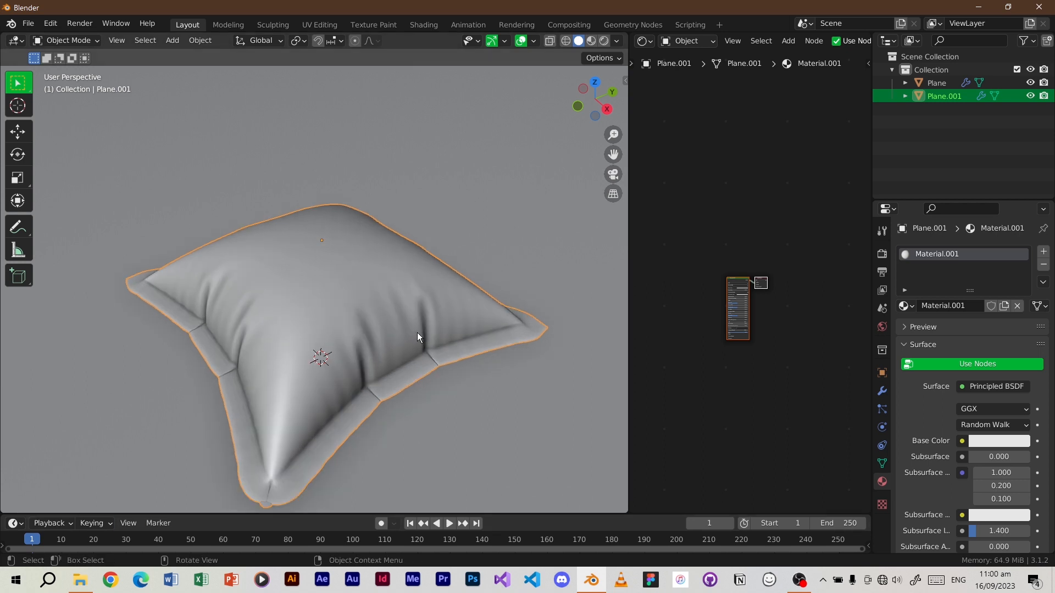
mouse_move(334, 335)
middle_mouse_down()
mouse_move(358, 286)
mouse_move(323, 223)
mouse_move(291, 325)
mouse_move(315, 357)
mouse_move(335, 347)
middle_mouse_up()
scroll(734, 299, "up", 6)
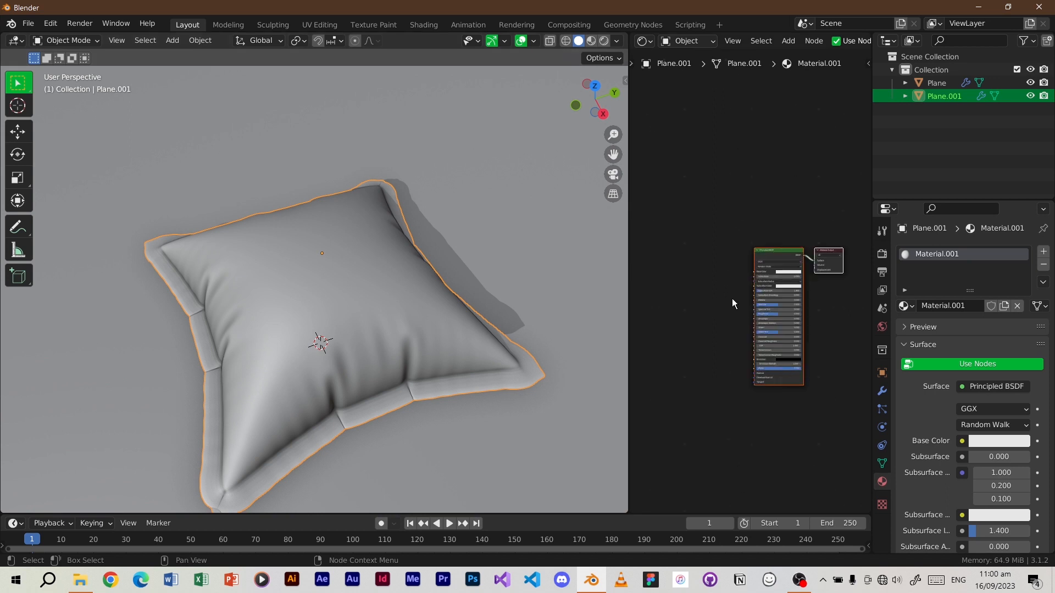
scroll(738, 289, "up", 2)
middle_click_drag(736, 286, 691, 226)
left_click(674, 201)
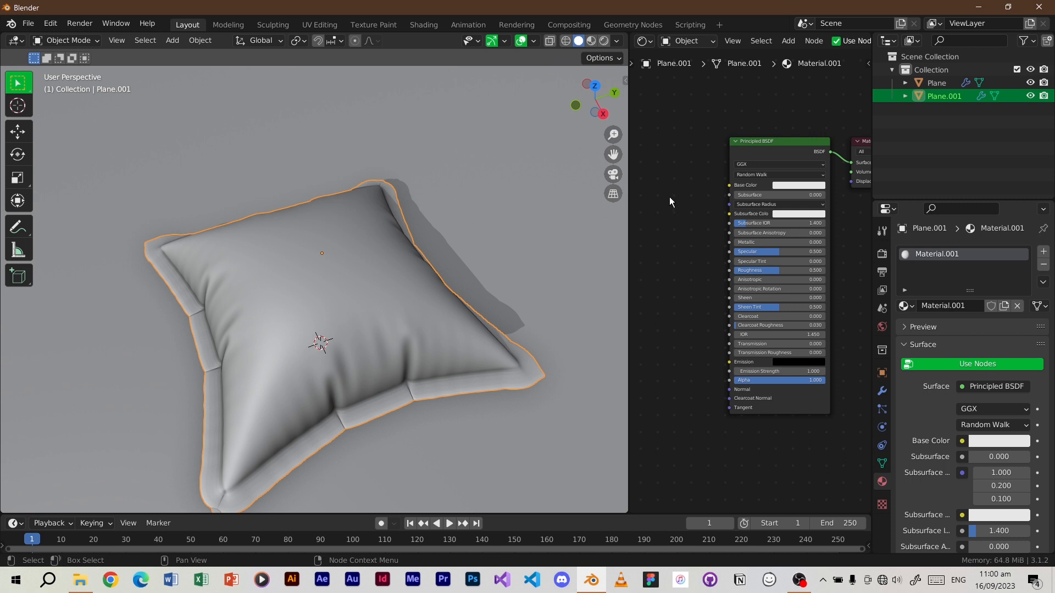
Step: Select the Principled BSDF node, try adding a single Image Texture setup to it, and undo it
left_click(768, 140)
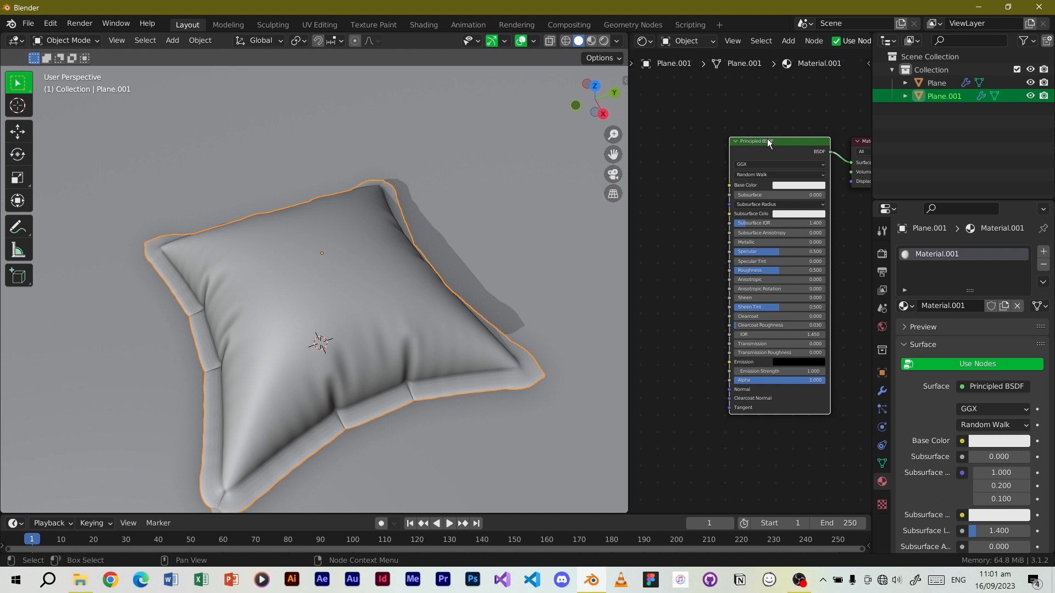
key("ctrl+t")
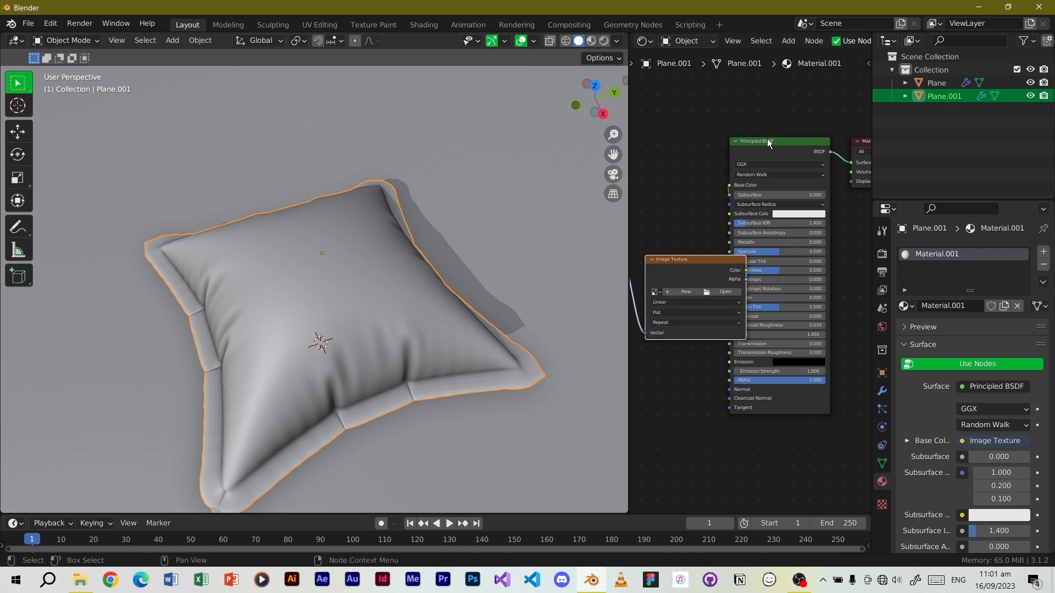
key("ctrl+z")
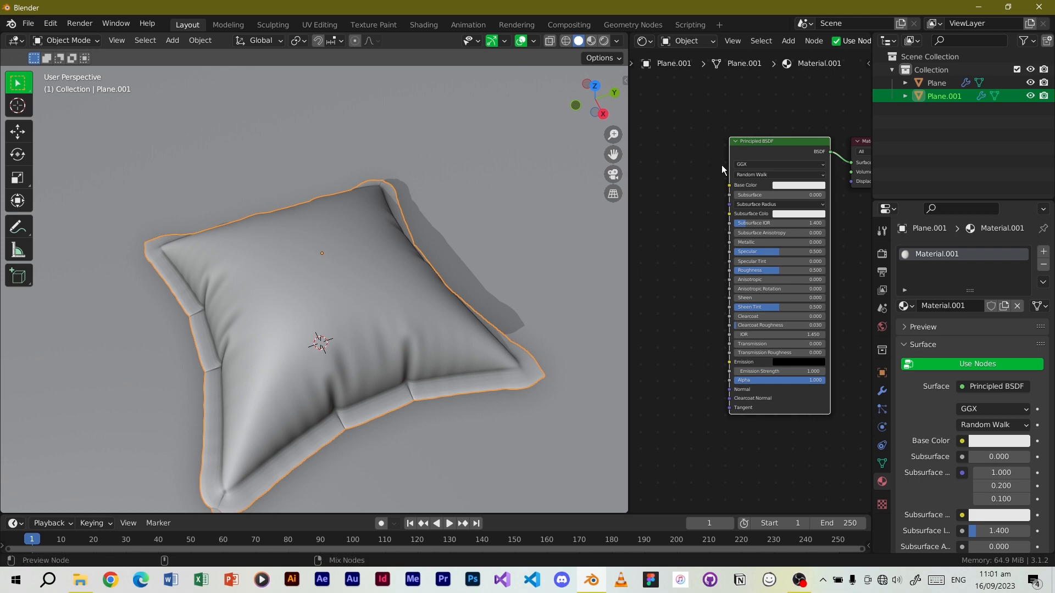
Step: Start the Principled Texture Setup for the Principled BSDF node and browse to the medivel 1 folder inside Cloth textures
key("ctrl+shift+t")
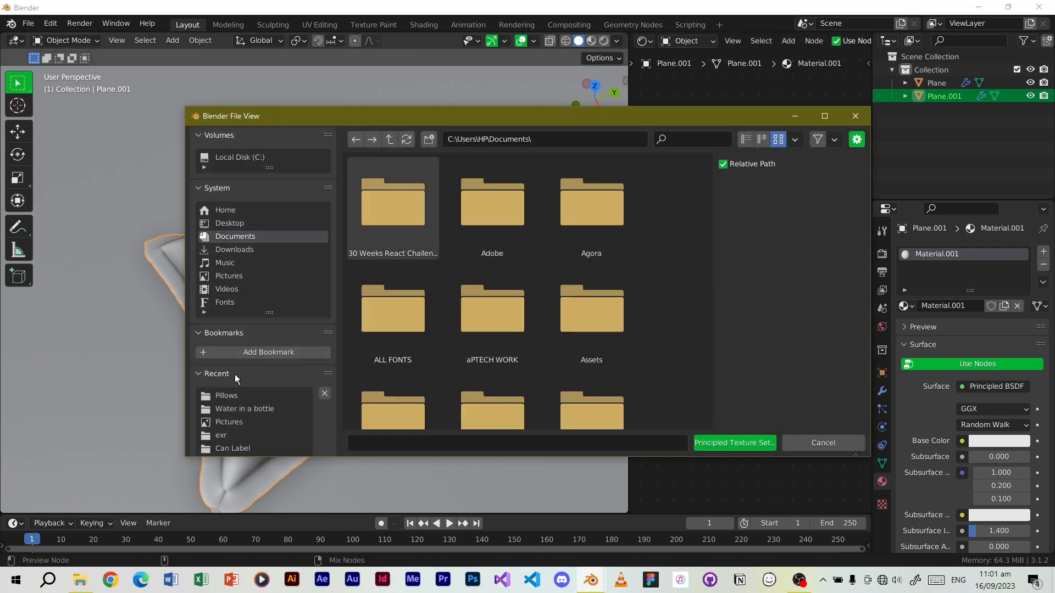
scroll(267, 417, "down", 3)
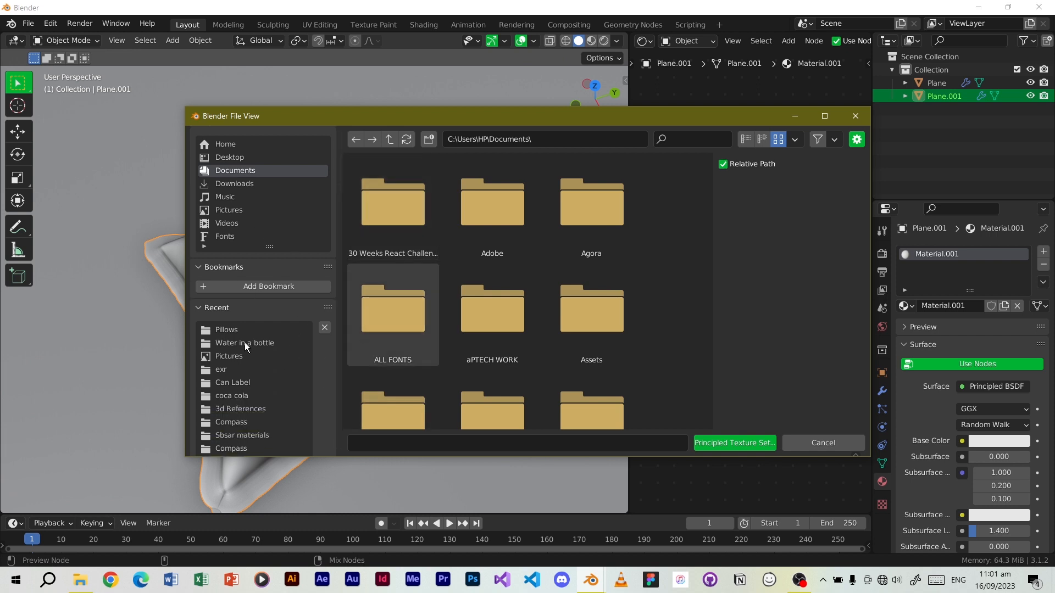
scroll(238, 374, "down", 1)
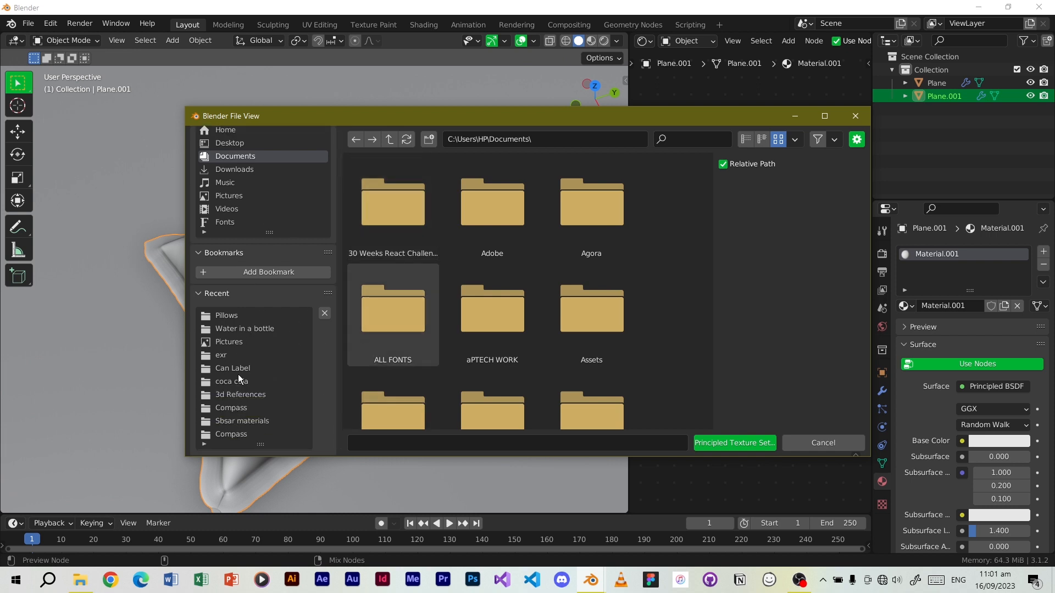
left_click(228, 422)
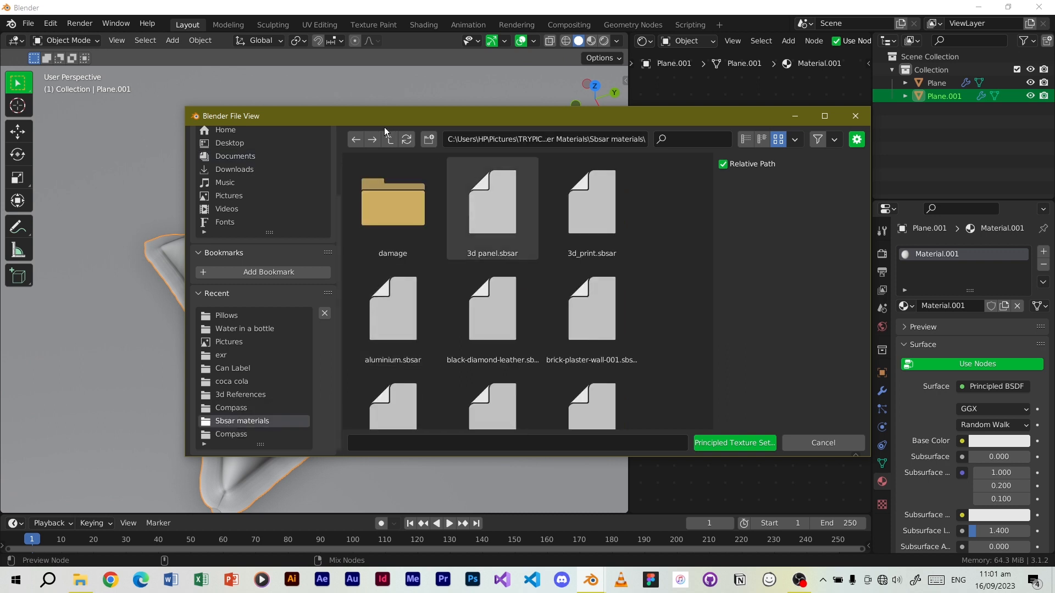
left_click(390, 140)
scroll(547, 296, "down", 1)
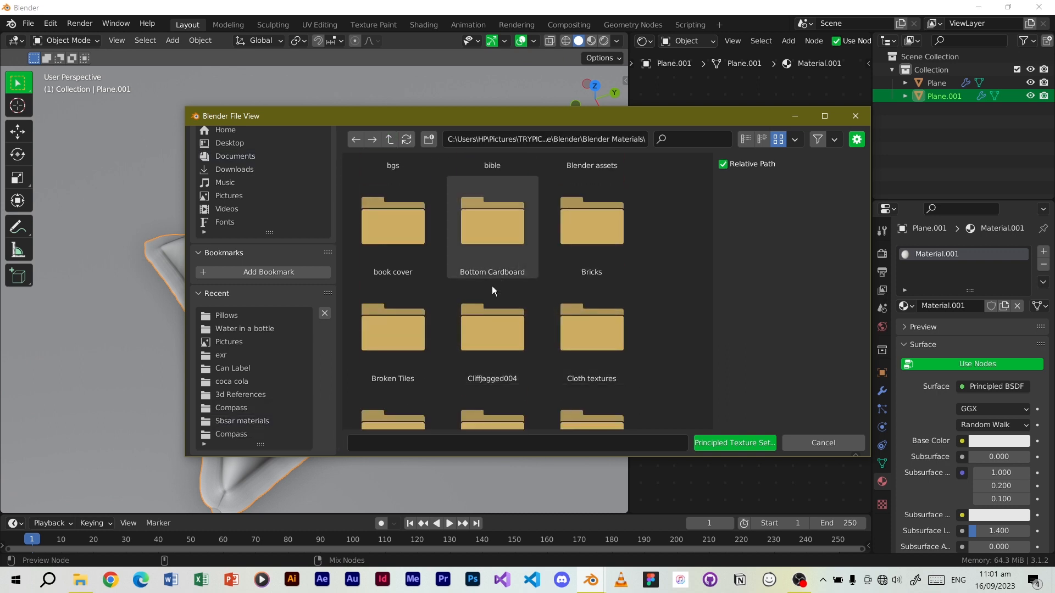
scroll(500, 303, "down", 1)
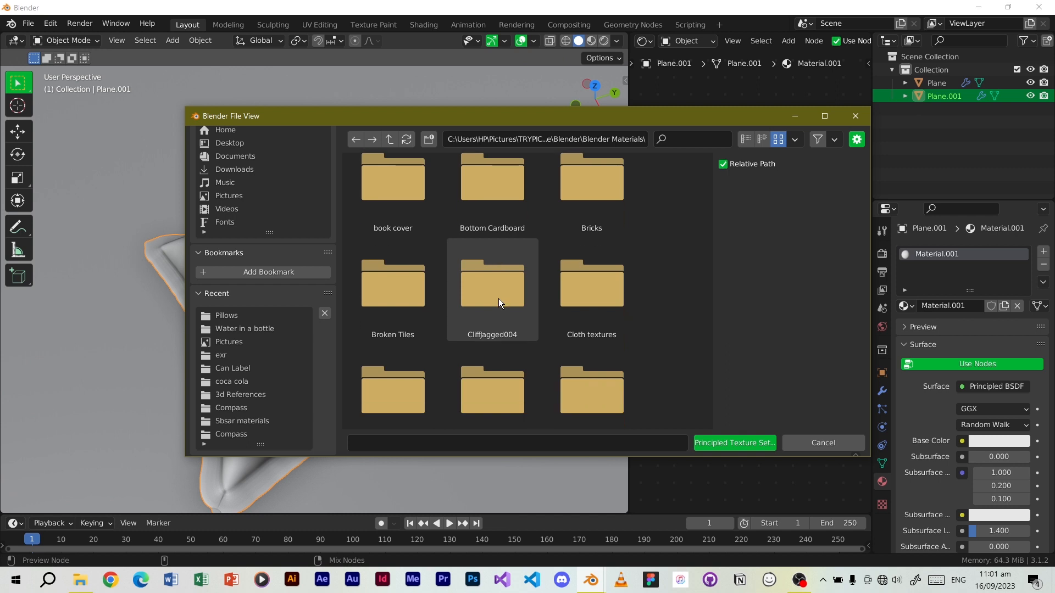
double_click(600, 289)
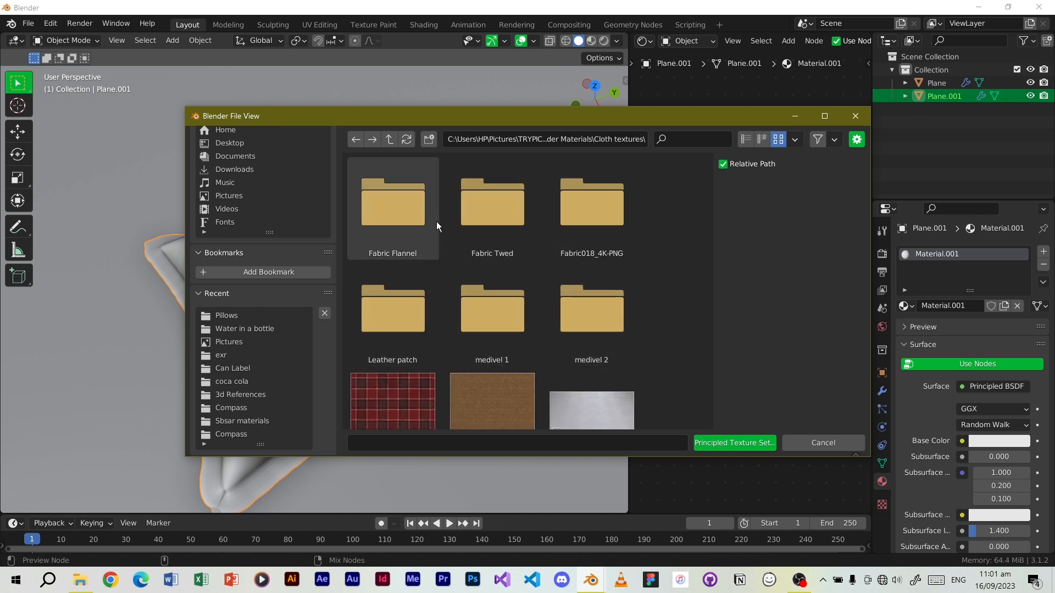
double_click(516, 324)
Step: Load all the SilkMedieval maps, from the albedo through the last file, as the Principled texture setup, leaving out the Fabric_Cotton albedo
left_click(398, 212)
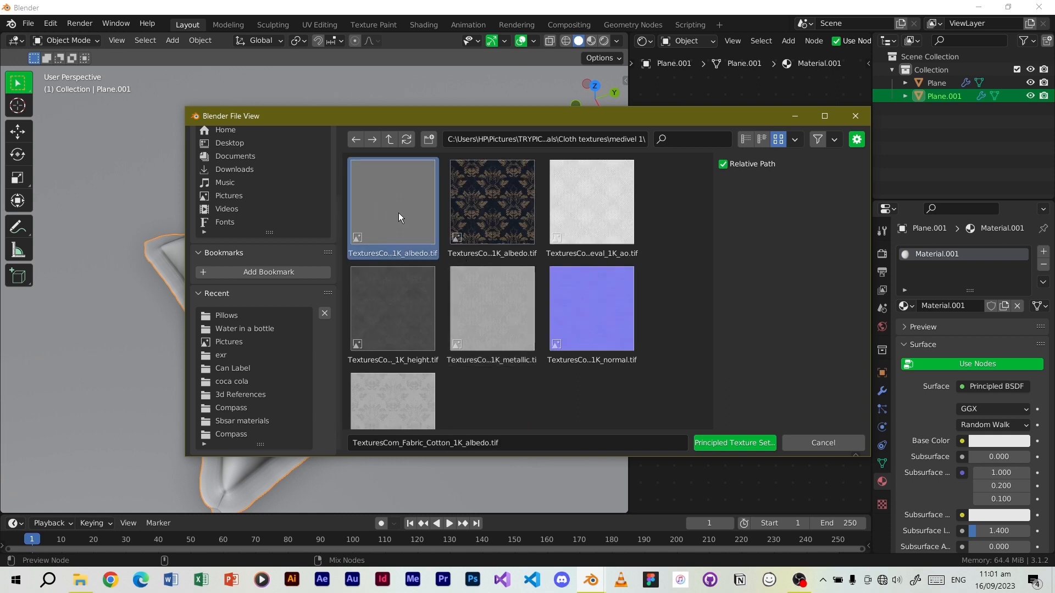
scroll(410, 242, "down", 1)
scroll(410, 242, "up", 1)
left_click(457, 210)
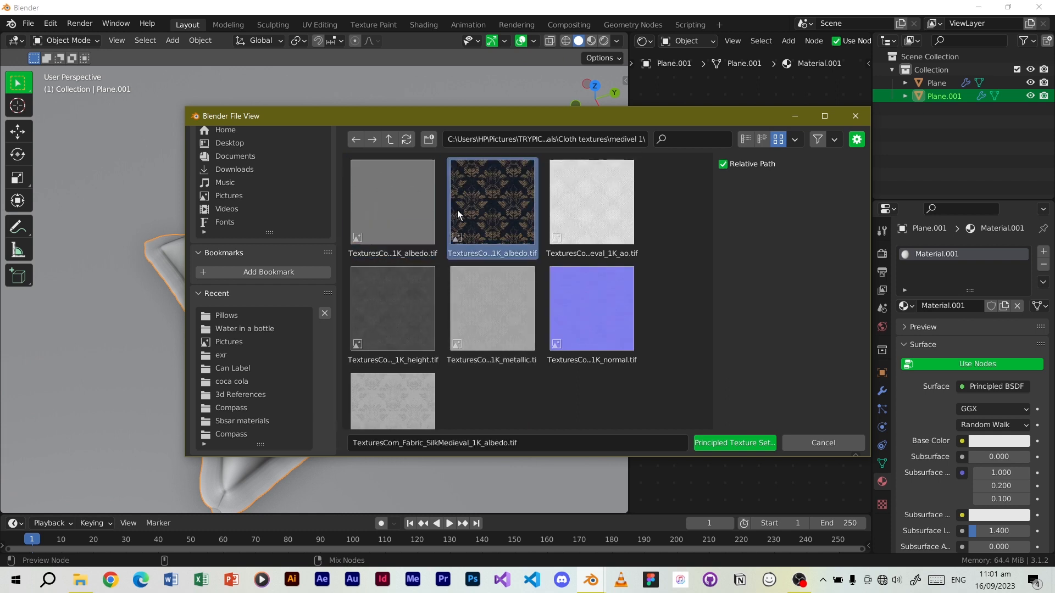
left_click(393, 390, "shift")
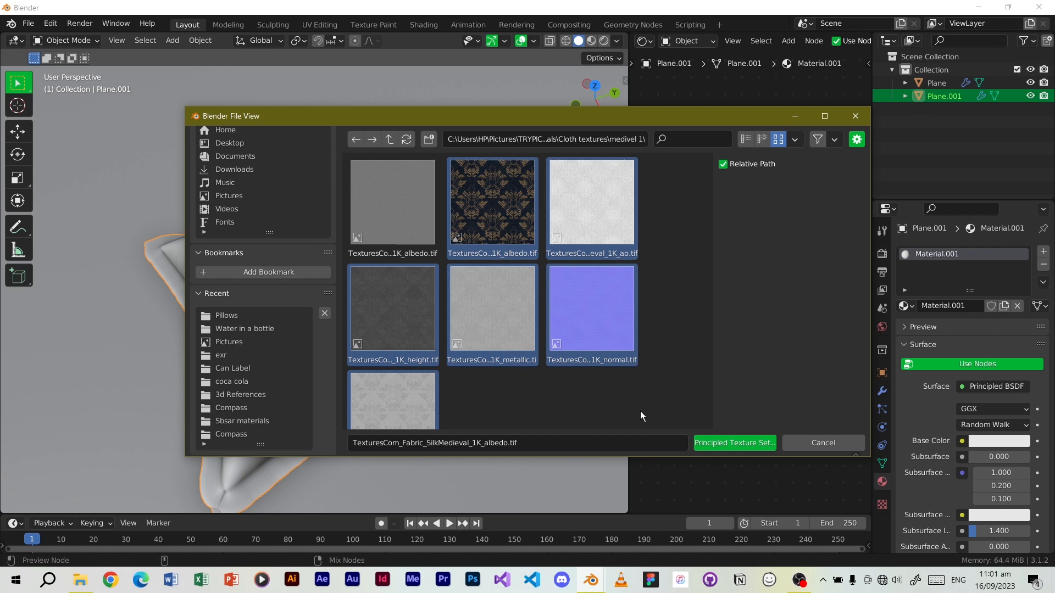
left_click(734, 444)
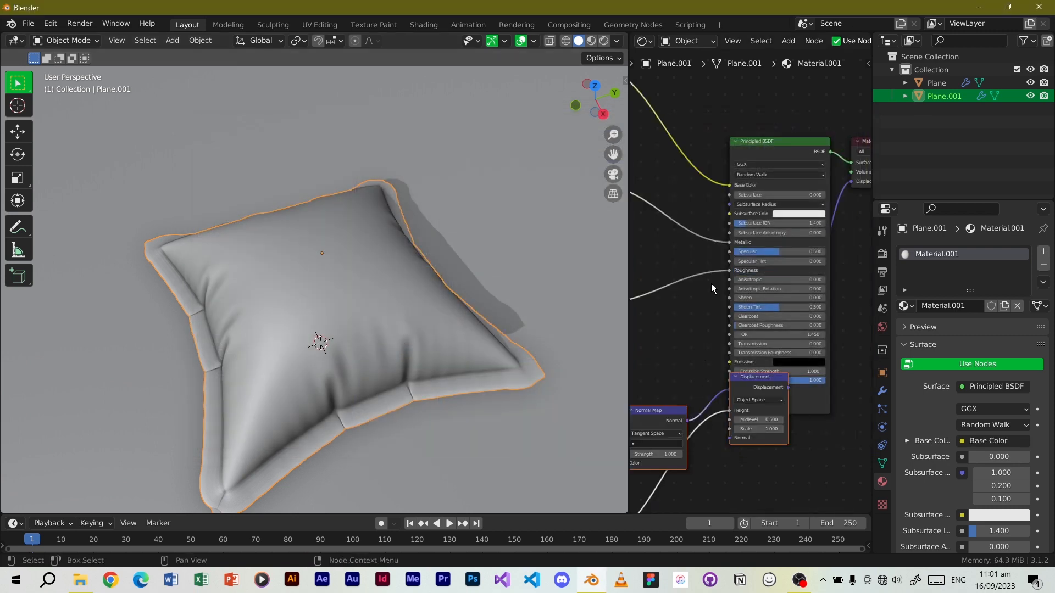
Step: Move the loaded mapping, texture, normal map and displacement nodes away from the Principled BSDF node, and deselect them
scroll(692, 281, "down", 4)
middle_click_drag(662, 265, 805, 245)
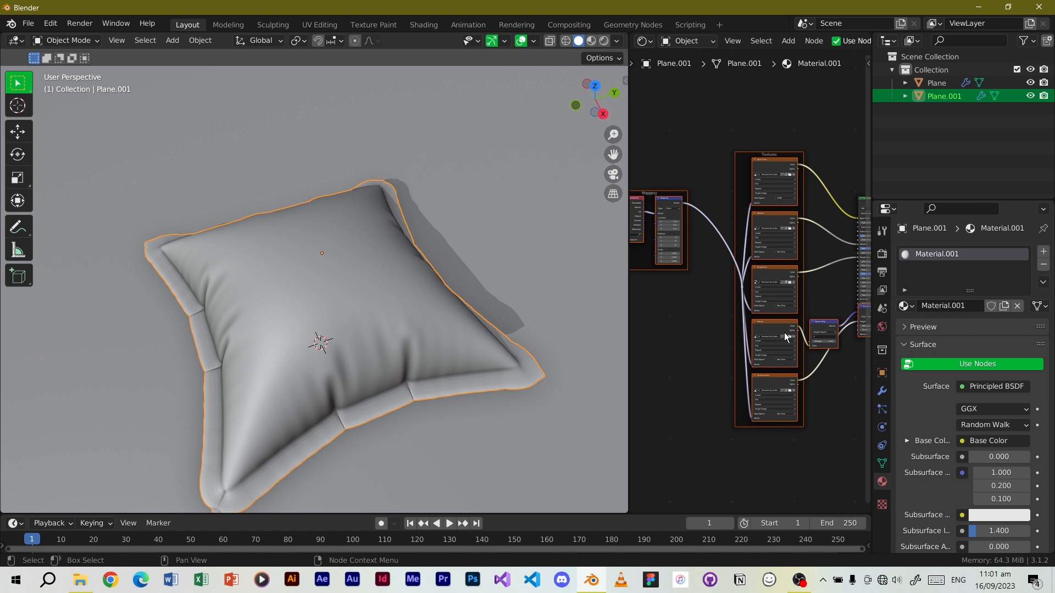
scroll(783, 332, "down", 2)
middle_click_drag(790, 291, 771, 250)
key("g")
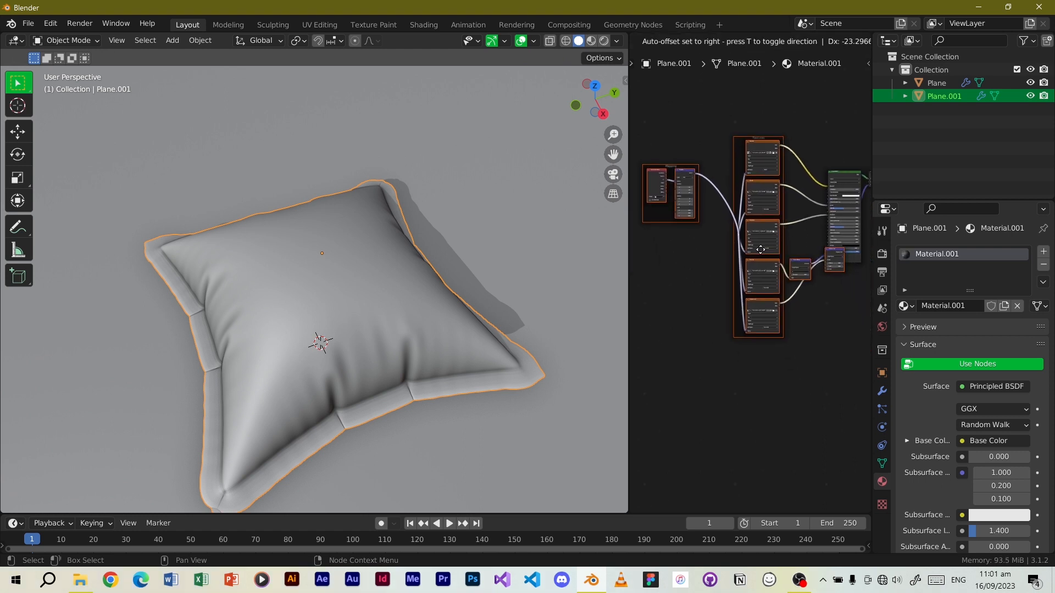
left_click(732, 254)
scroll(752, 243, "up", 3)
left_click(767, 200)
Step: Set the solid viewport shading colour to Texture and inspect the pillow's surface up close
mouse_move(366, 203)
middle_mouse_down()
mouse_move(426, 180)
mouse_move(364, 218)
middle_mouse_up()
left_click(616, 41)
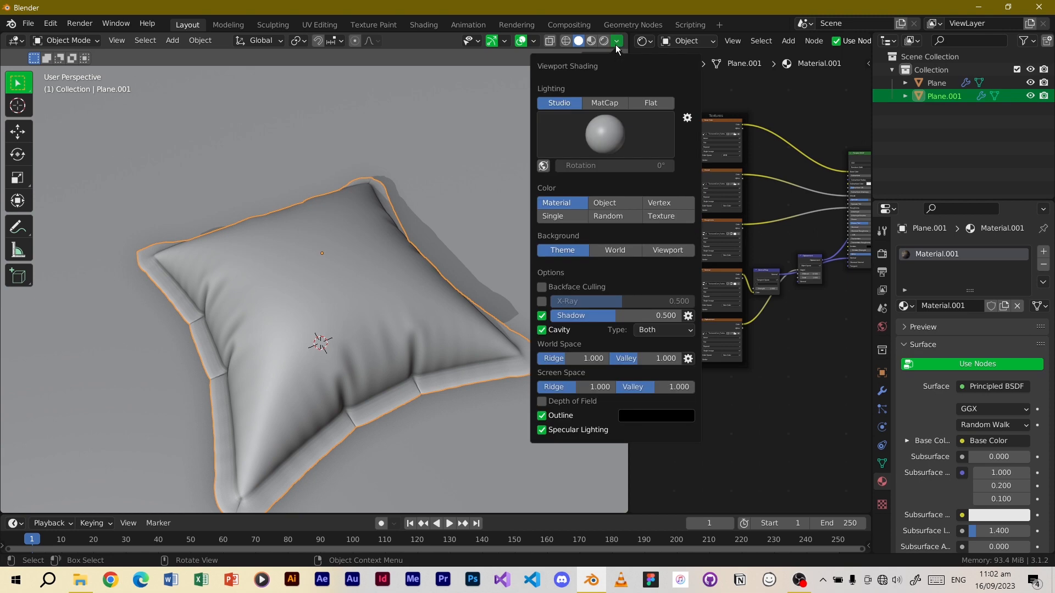
left_click(665, 216)
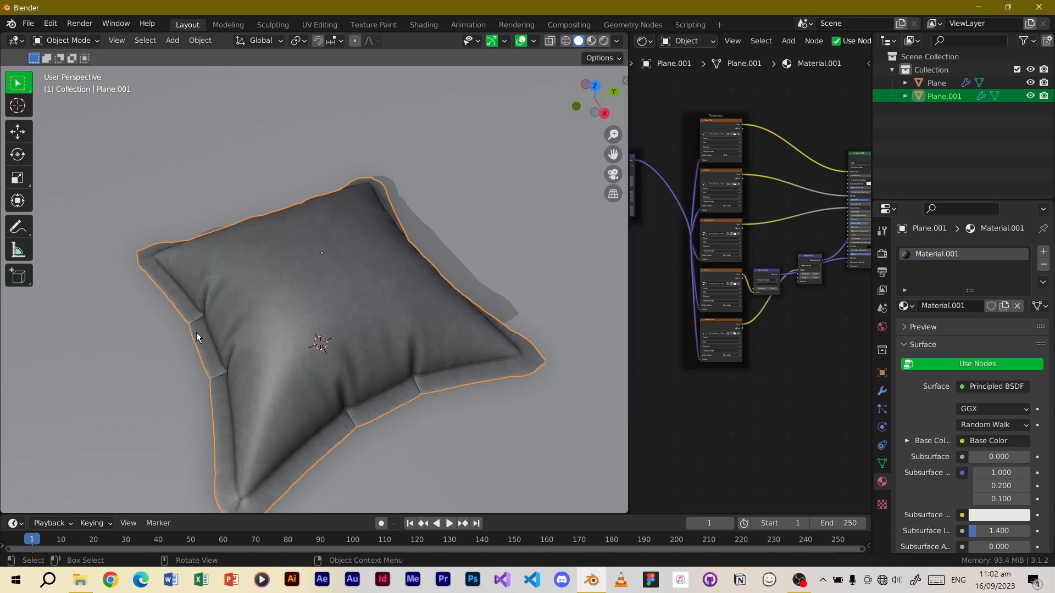
scroll(285, 344, "up", 5)
scroll(389, 300, "down", 5)
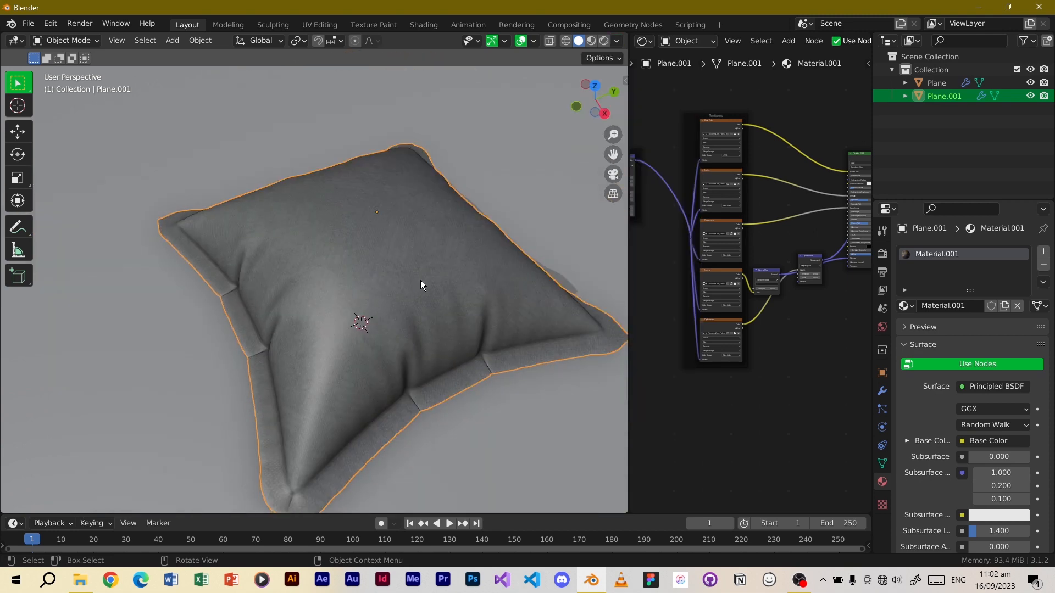
Step: Set the Easy HDRI folder to exr and create world nodes from the brown_photostudio_02 image
scroll(518, 183, "down", 3)
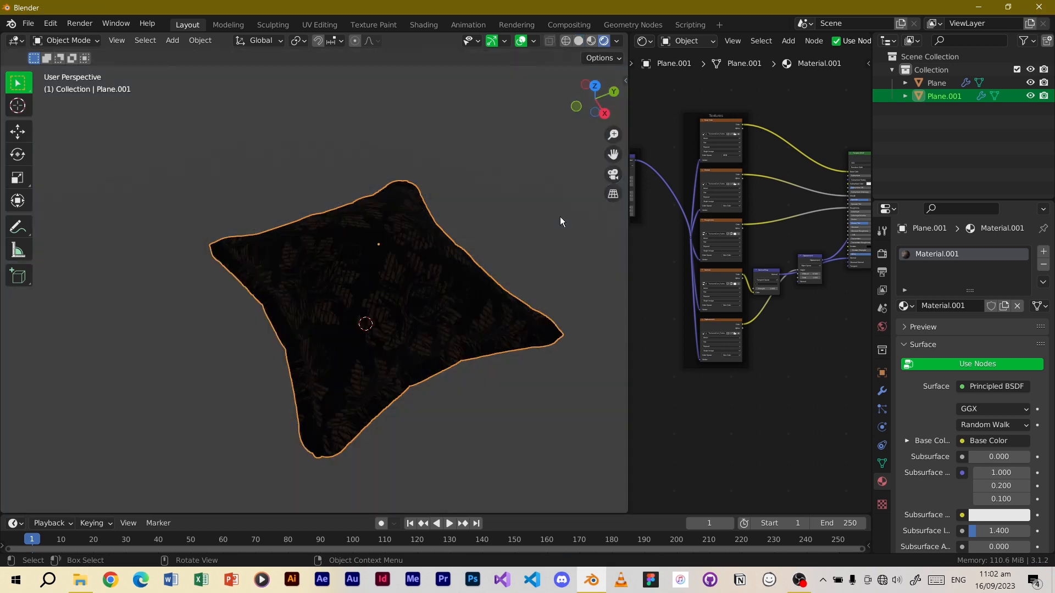
key("n")
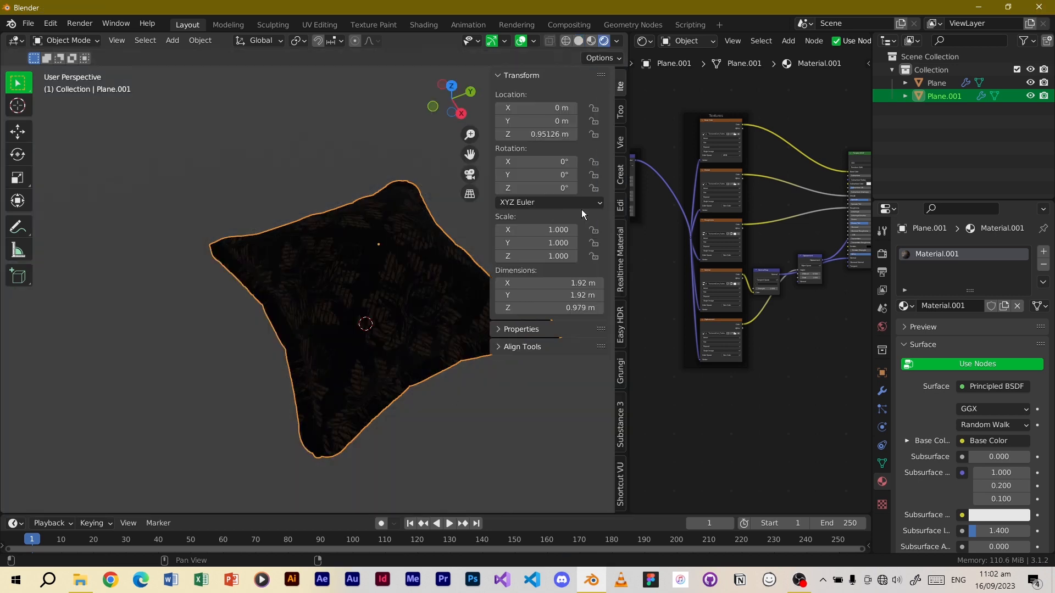
left_click(624, 323)
left_click(599, 98)
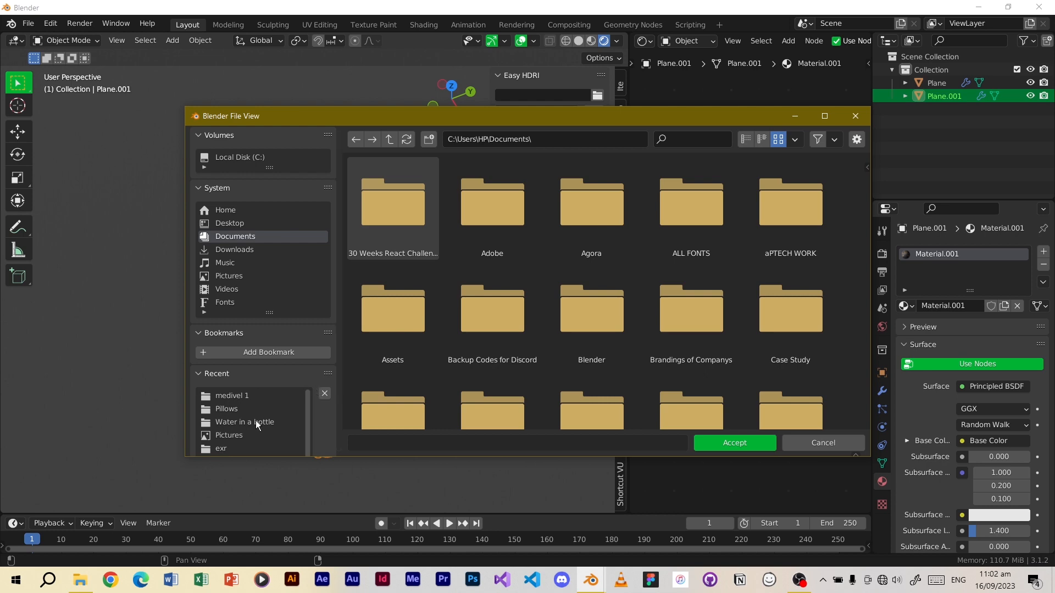
scroll(256, 420, "down", 1)
left_click(232, 446)
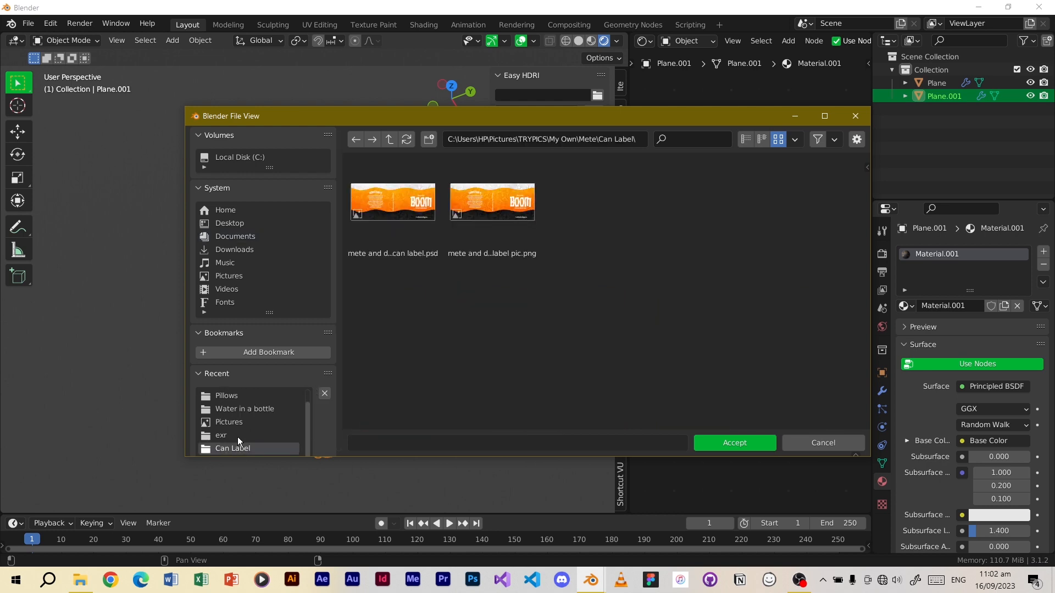
left_click(237, 436)
left_click(735, 443)
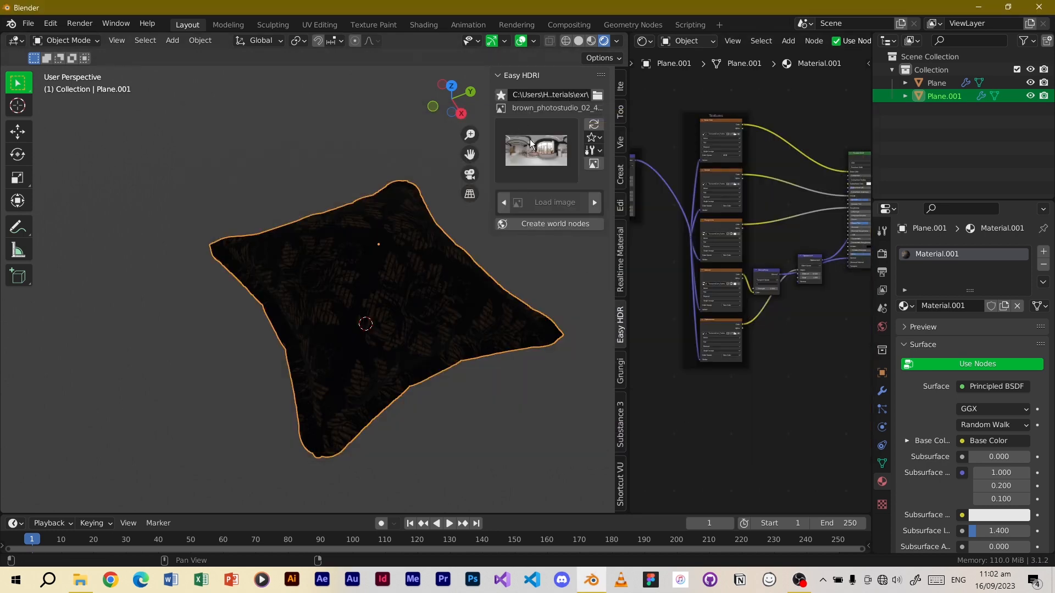
left_click(558, 223)
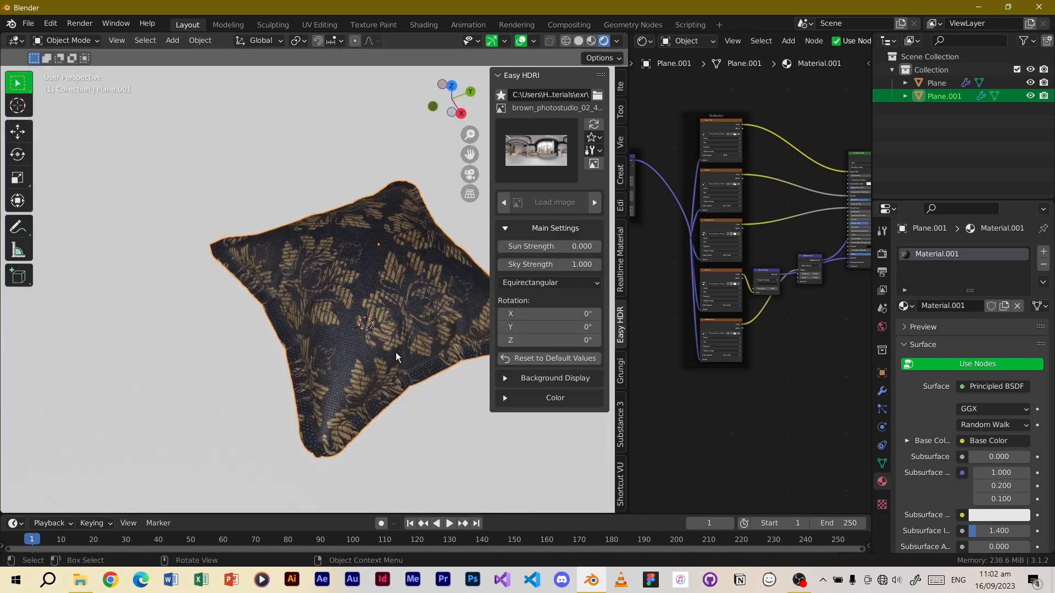
key("n")
Step: Check the HDRI-lit pillow against its background and enable Transparent in the render Film settings
middle_click_drag(403, 364, 417, 260)
scroll(411, 298, "up", 4)
scroll(411, 299, "up", 3)
scroll(404, 303, "down", 3)
scroll(426, 281, "down", 3)
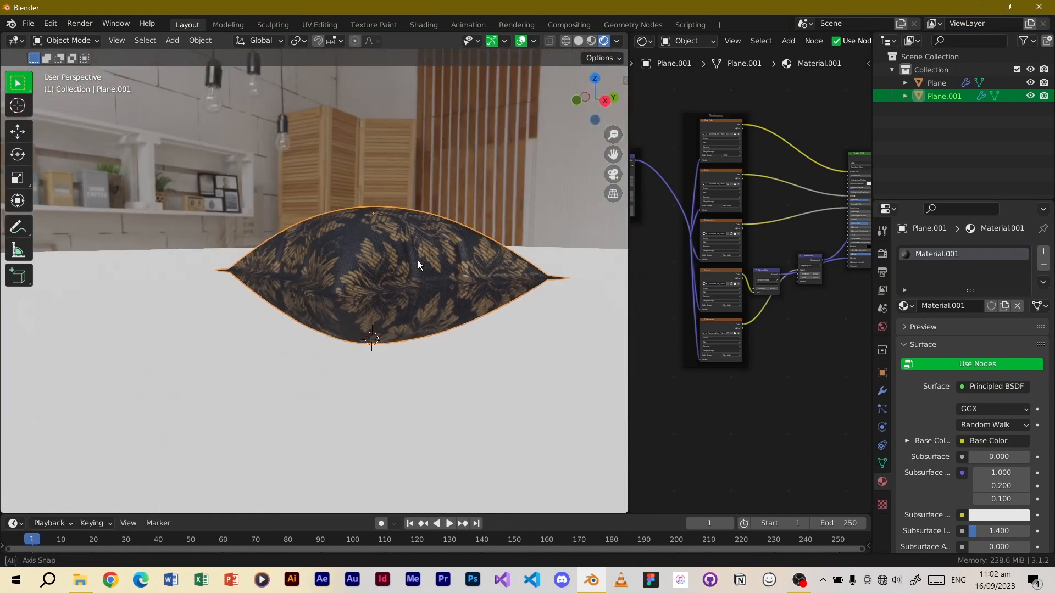
middle_click_drag(336, 196, 280, 236)
left_click(882, 253)
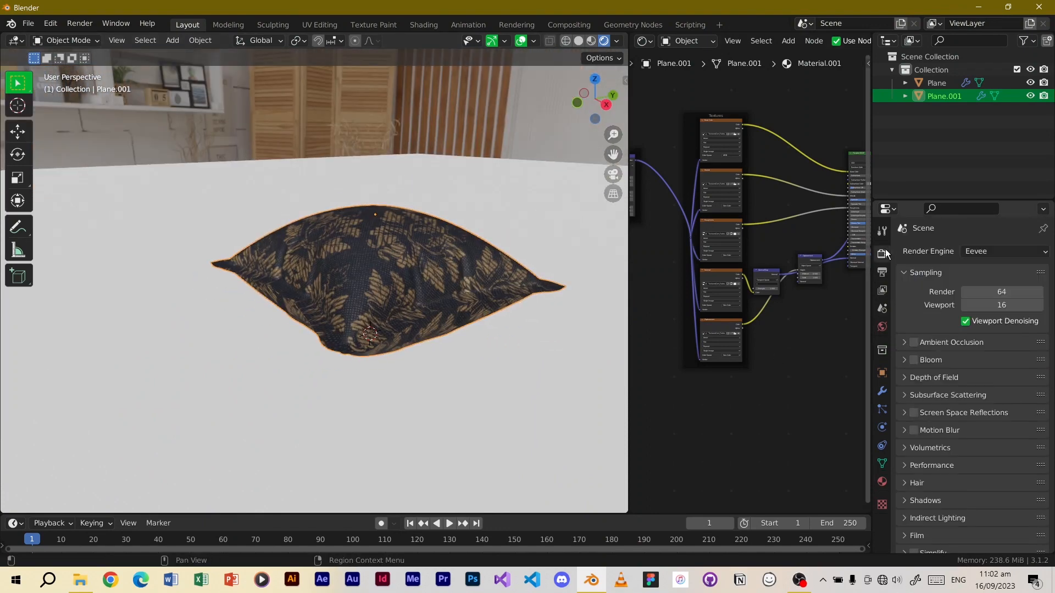
left_click(920, 531)
scroll(930, 508, "down", 4)
left_click(960, 481)
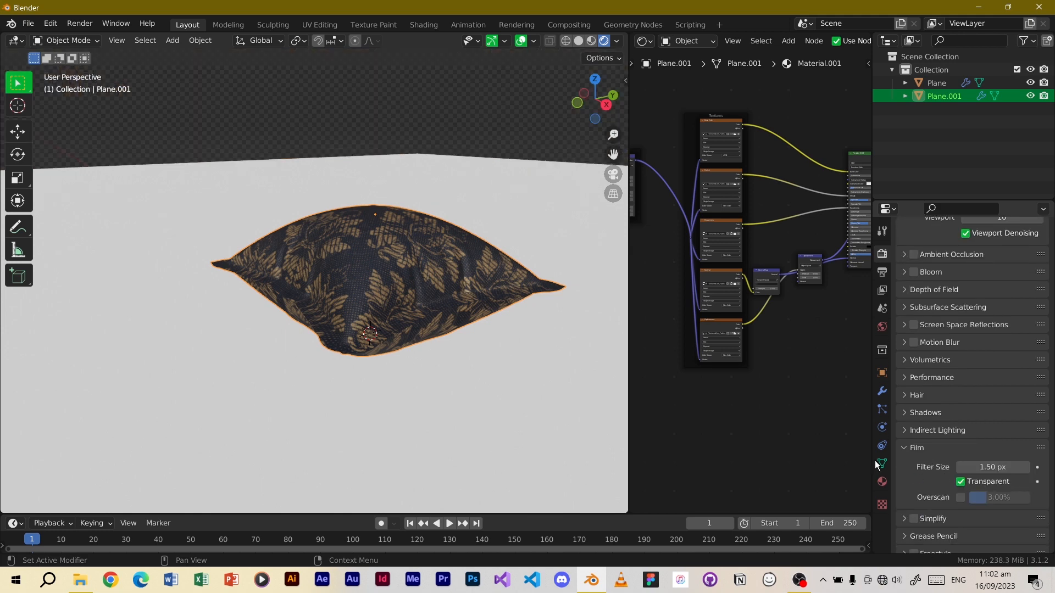
Step: Inspect the pillow's fabric surface up close along with the material's normal map and displacement nodes
middle_click_drag(365, 308, 284, 206)
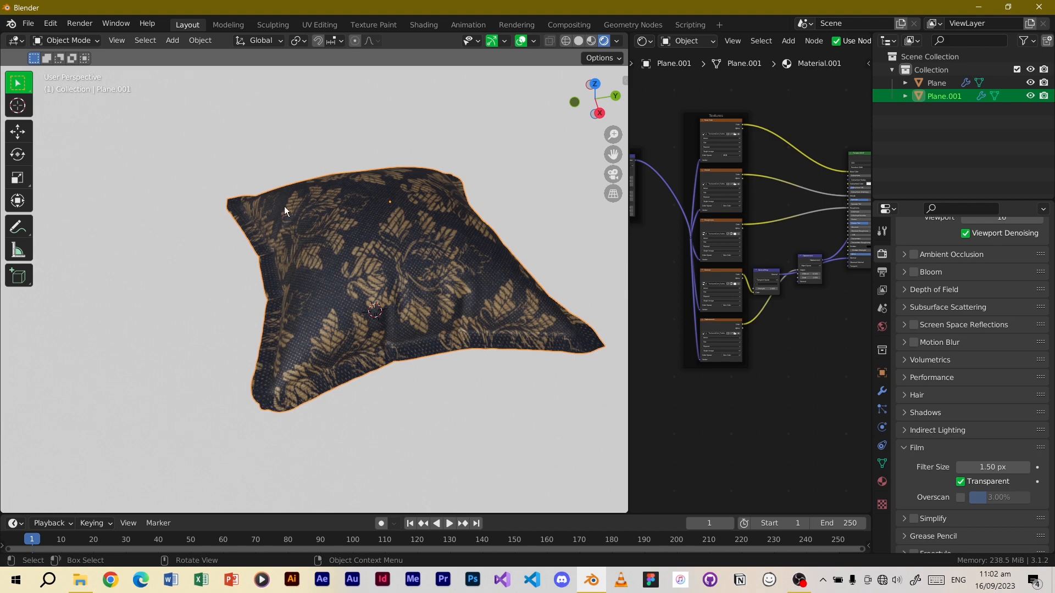
middle_click_drag(398, 290, 373, 325)
scroll(334, 311, "up", 4)
scroll(288, 341, "up", 2)
scroll(292, 342, "down", 2)
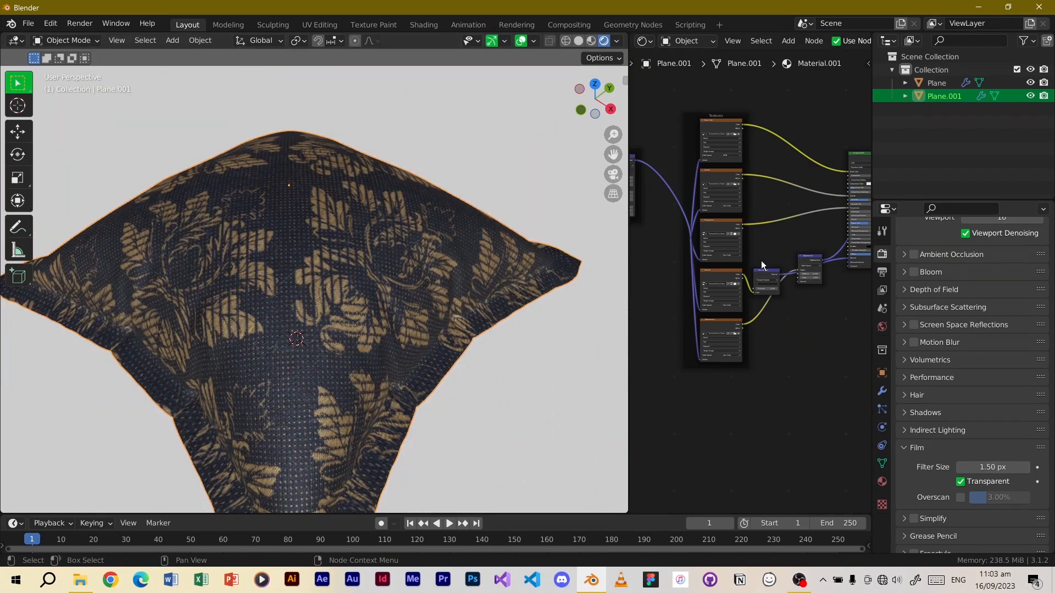
scroll(756, 263, "up", 5)
scroll(756, 263, "up", 2)
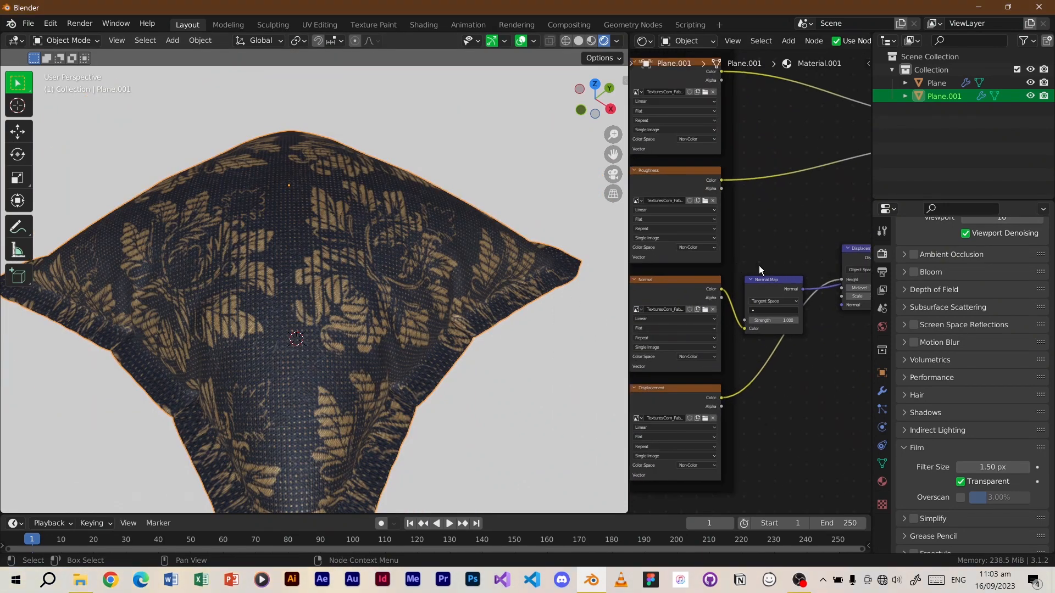
middle_click_drag(799, 270, 710, 252)
scroll(762, 269, "up", 2)
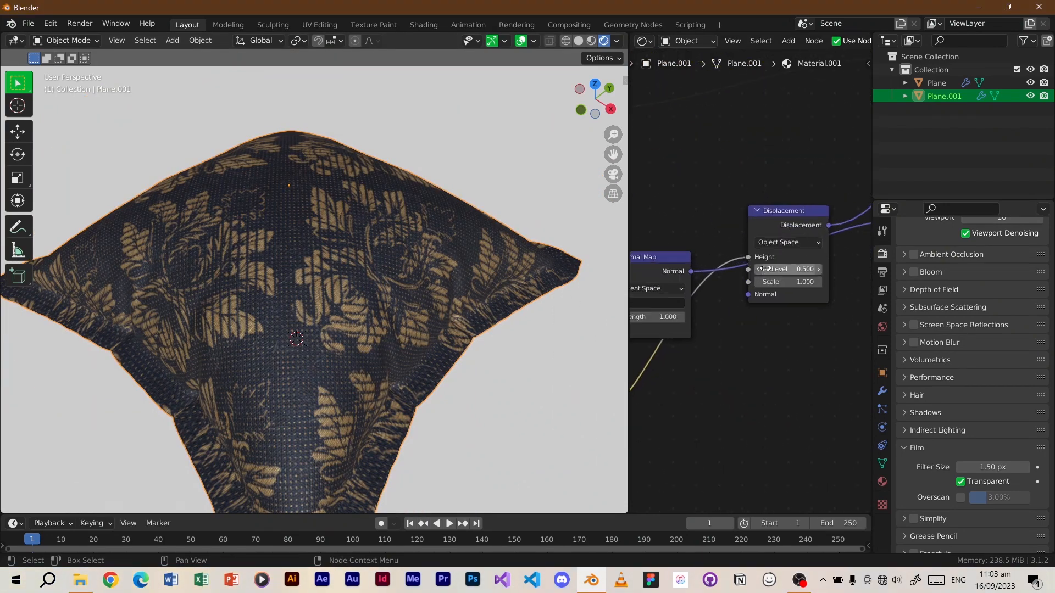
middle_click_drag(694, 236, 641, 314)
middle_click_drag(766, 253, 647, 311)
middle_click_drag(789, 235, 743, 306)
middle_click_drag(714, 195, 638, 310)
Step: Insert a ColorRamp node into the link between the albedo texture and the Principled BSDF's Base Color
scroll(683, 229, "down", 6)
middle_click_drag(683, 229, 720, 202)
middle_click_drag(774, 249, 702, 213)
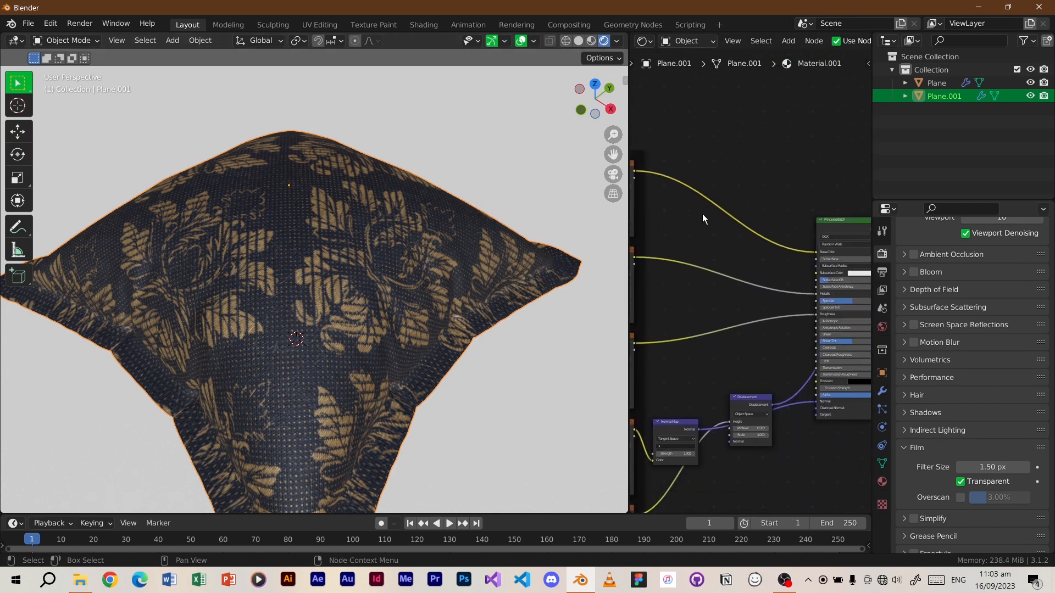
key("shift+a")
left_click(717, 230)
type("color")
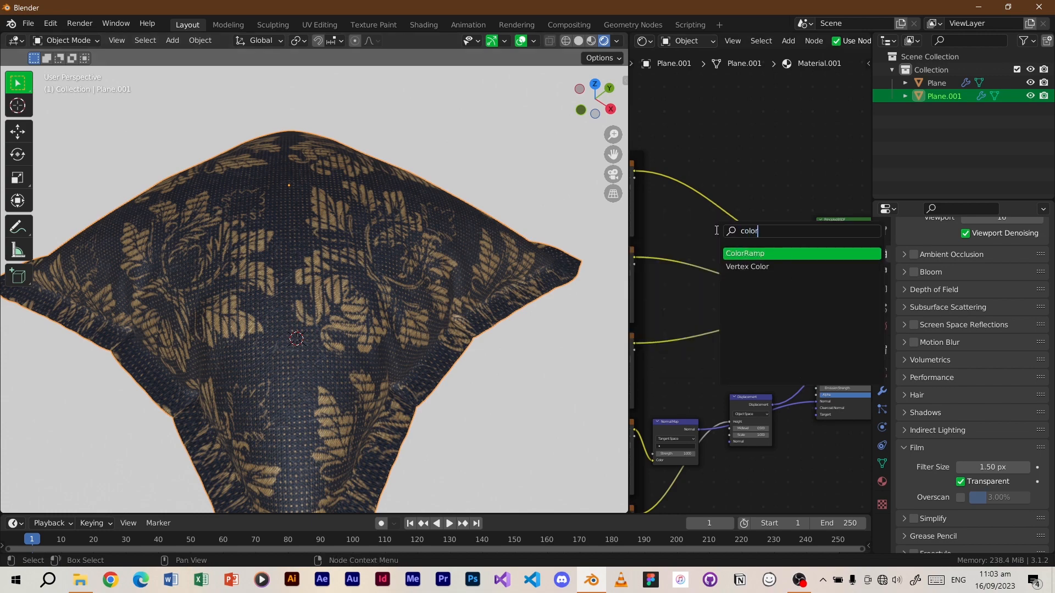
left_click(827, 258)
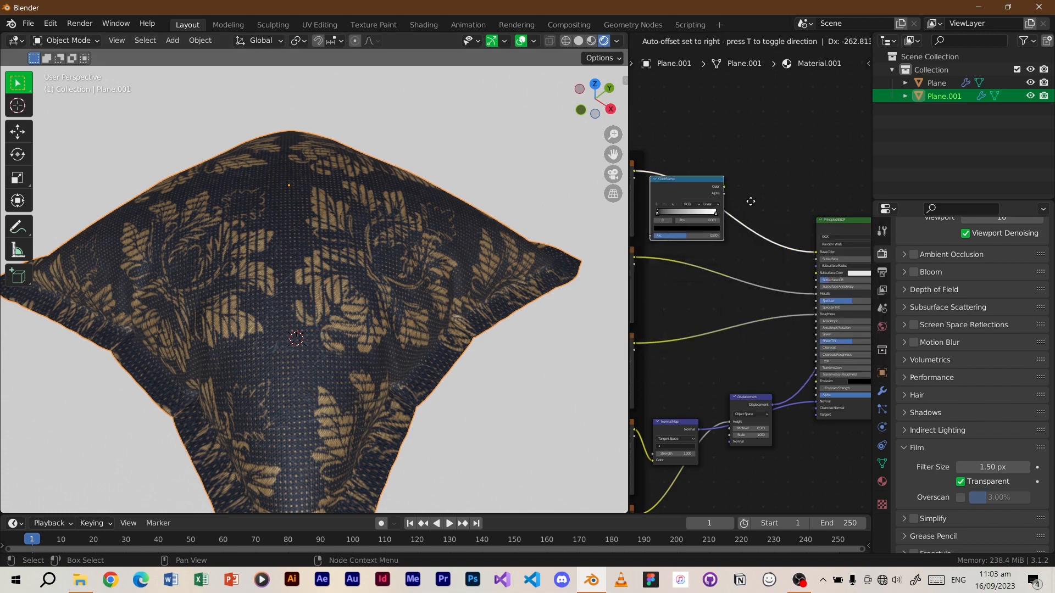
left_click(751, 201)
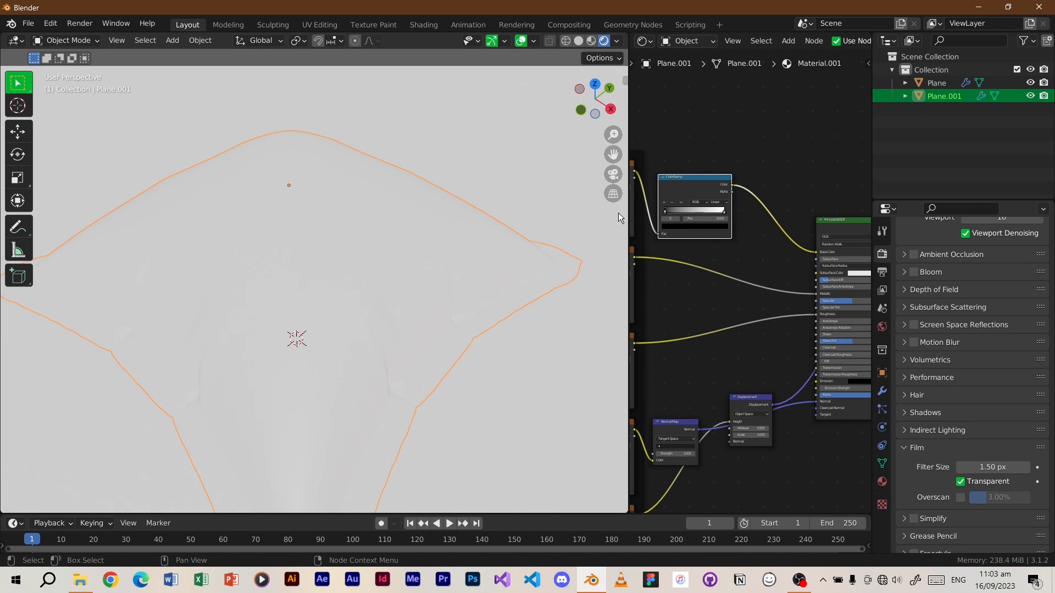
Step: Try a brown tint for the black stop at position 0 of the ColorRamp
scroll(674, 173, "up", 4)
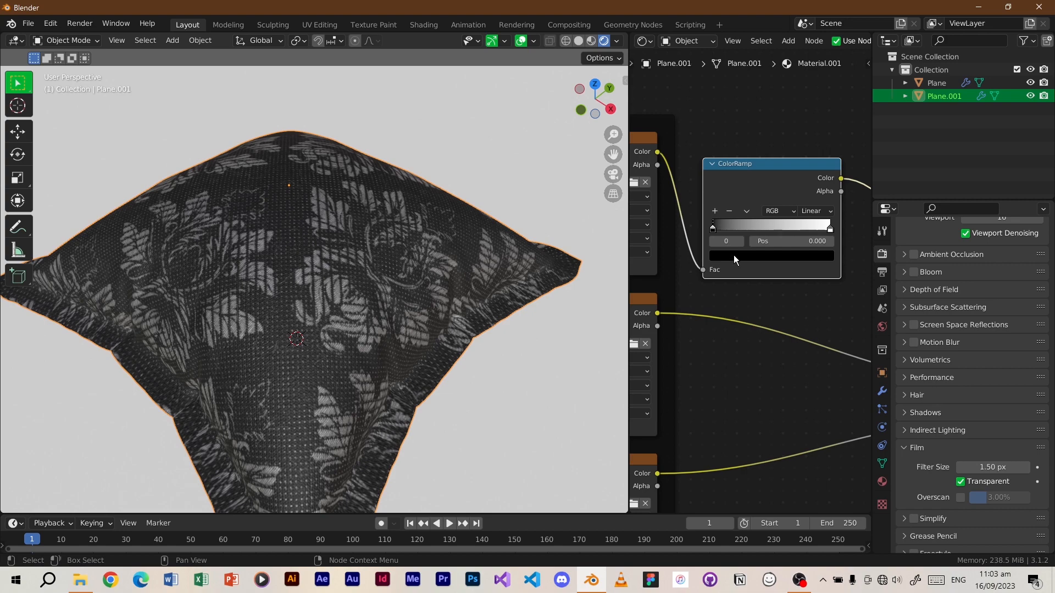
left_click(734, 256)
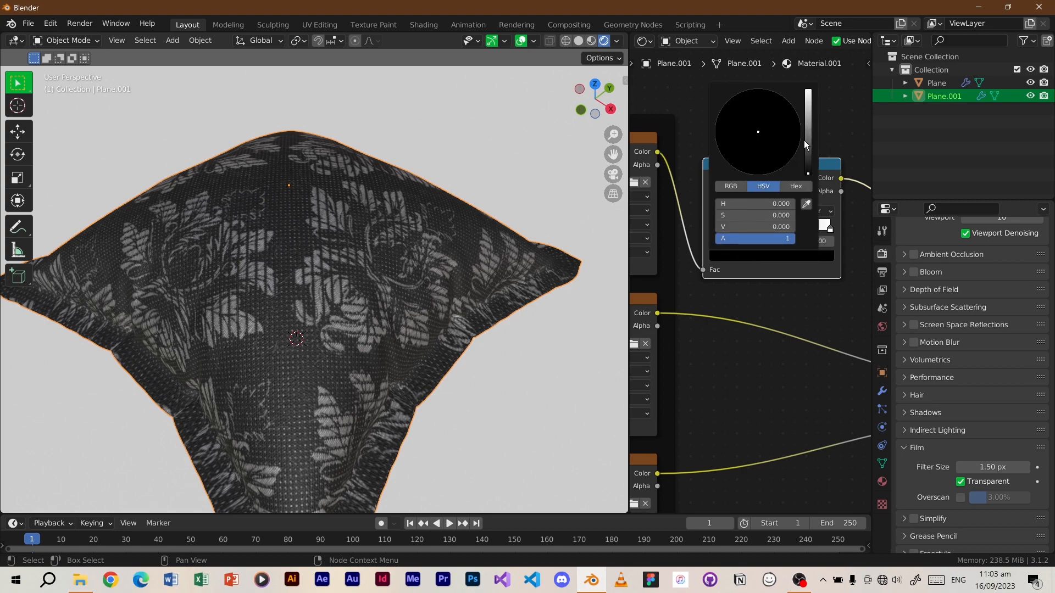
mouse_move(808, 173)
left_mouse_down()
mouse_move(808, 132)
mouse_move(732, 128)
mouse_move(745, 152)
left_mouse_up()
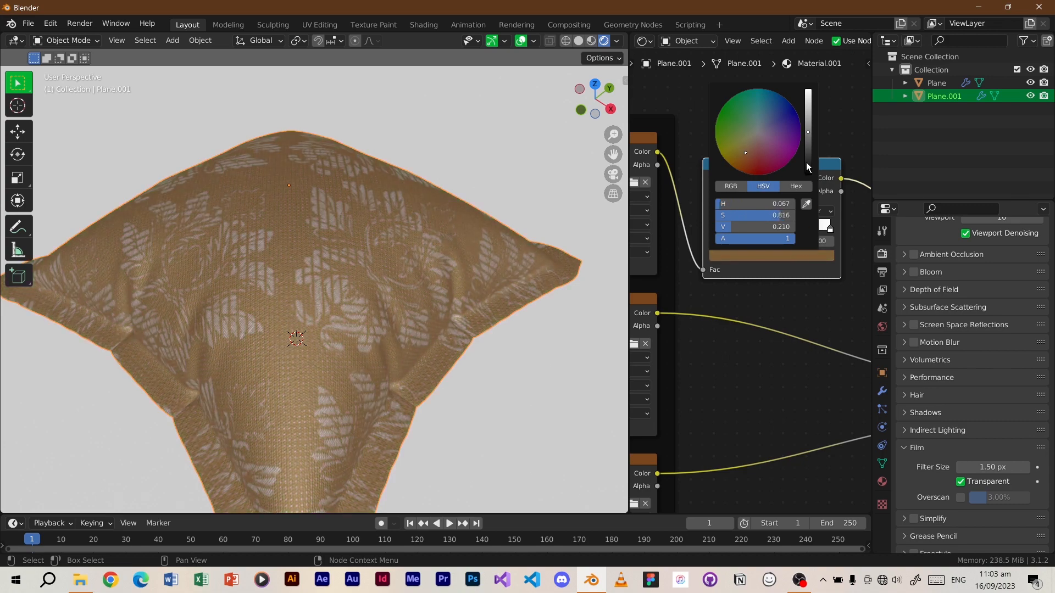
mouse_move(806, 145)
left_mouse_down()
mouse_move(808, 133)
mouse_move(807, 149)
left_mouse_up()
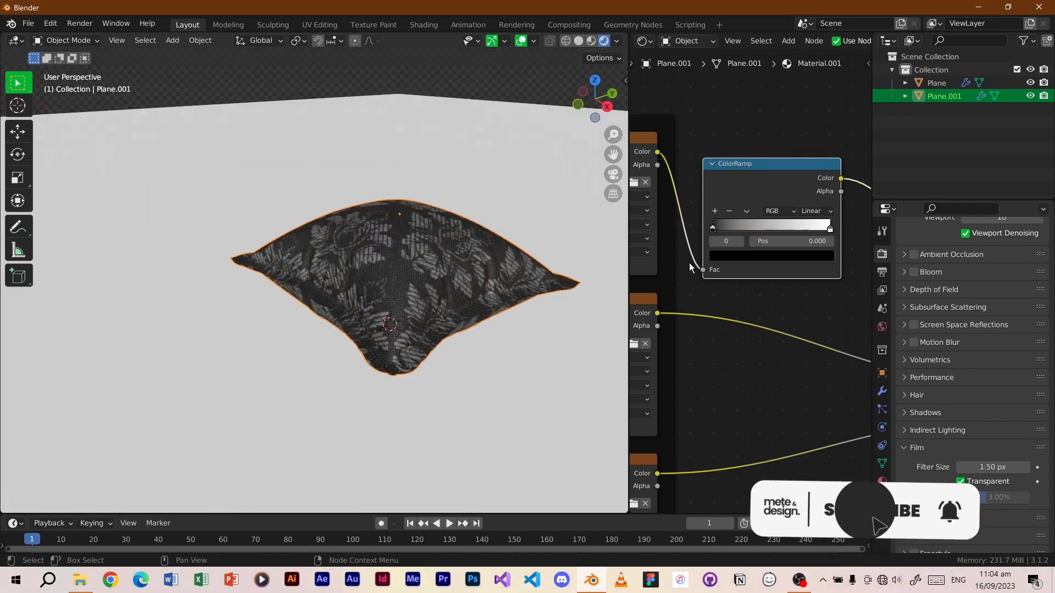
Step: Examine the pillow's fabric pattern with the black-to-white ColorRamp, both up close and from the side
middle_click_drag(460, 259, 384, 345, "shift")
scroll(384, 345, "up", 6)
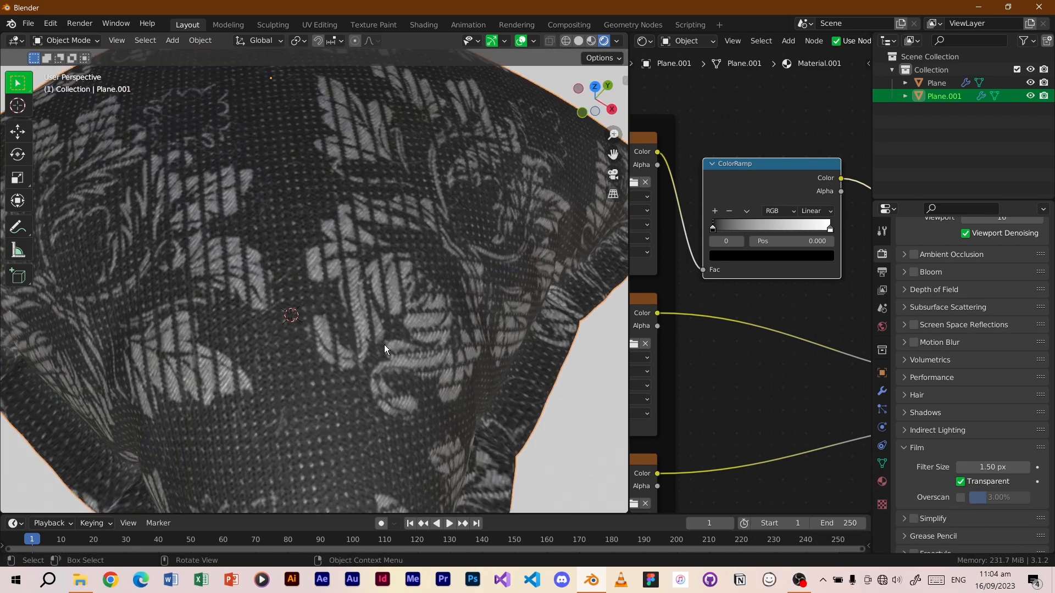
scroll(384, 344, "down", 5)
middle_click_drag(414, 376, 396, 310)
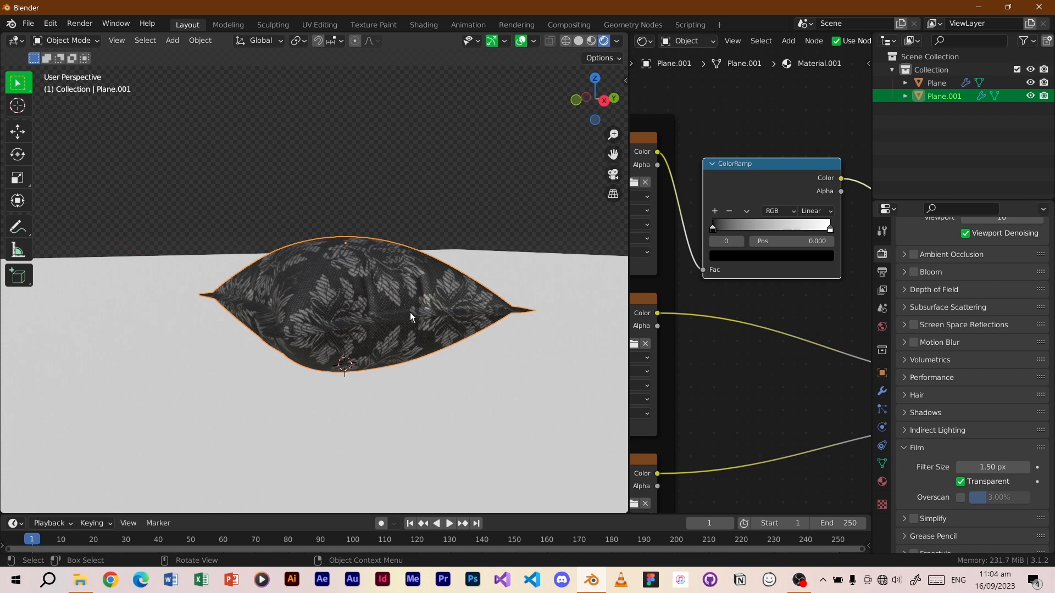
middle_click_drag(356, 263, 362, 295)
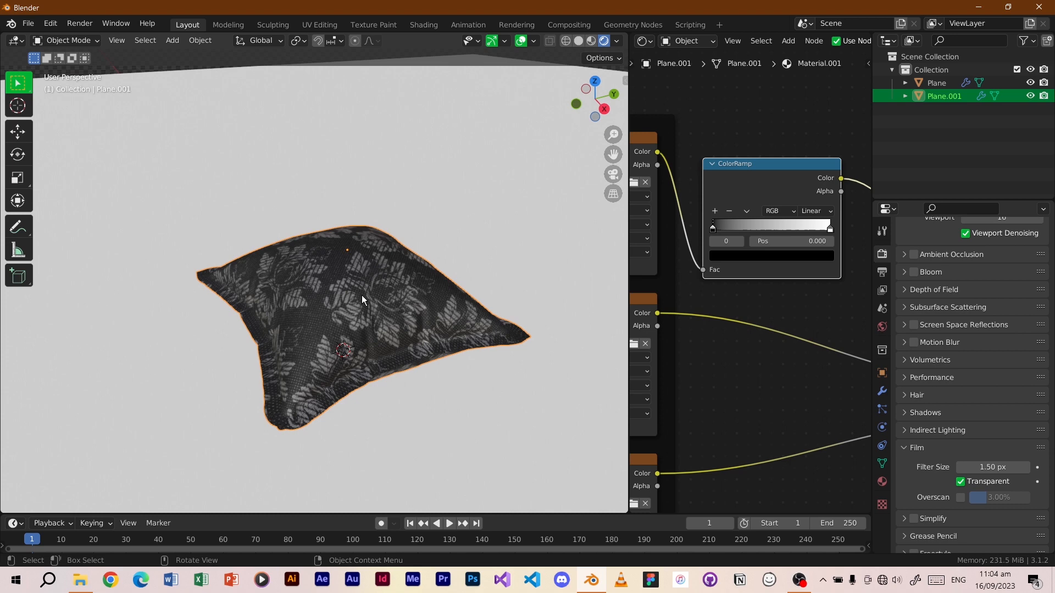